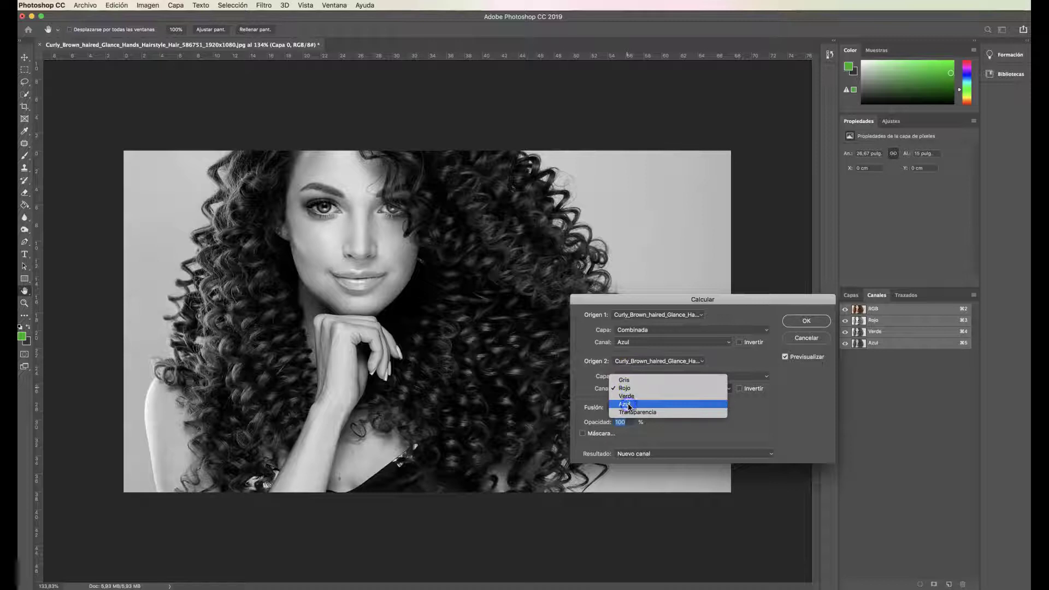
- Generate the new alpha channel from the blue channels with Calculations and strengthen its black-and-white contrast with Levels
click(802, 322)
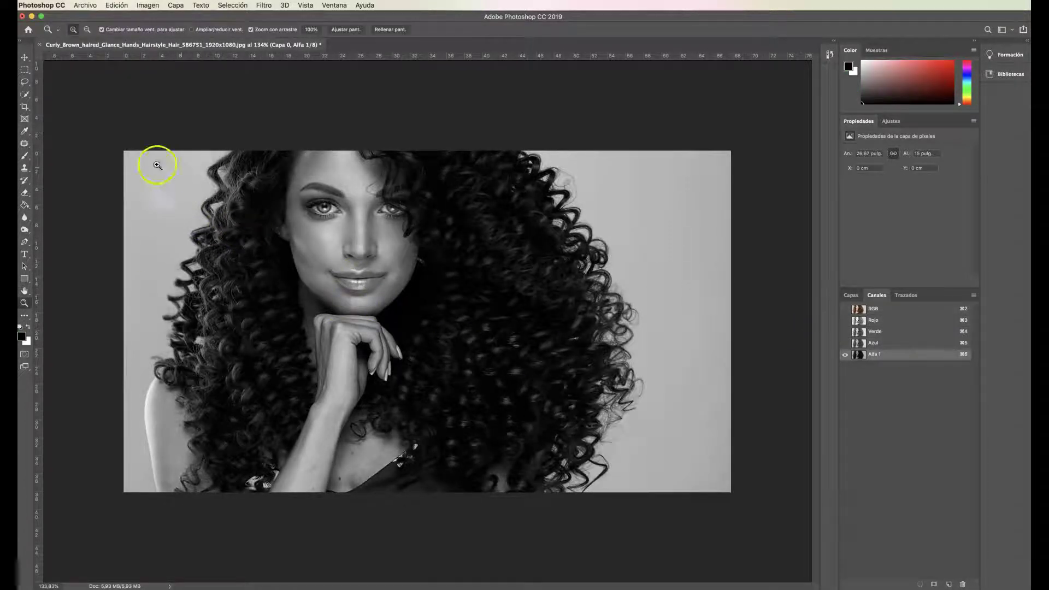
click(148, 5)
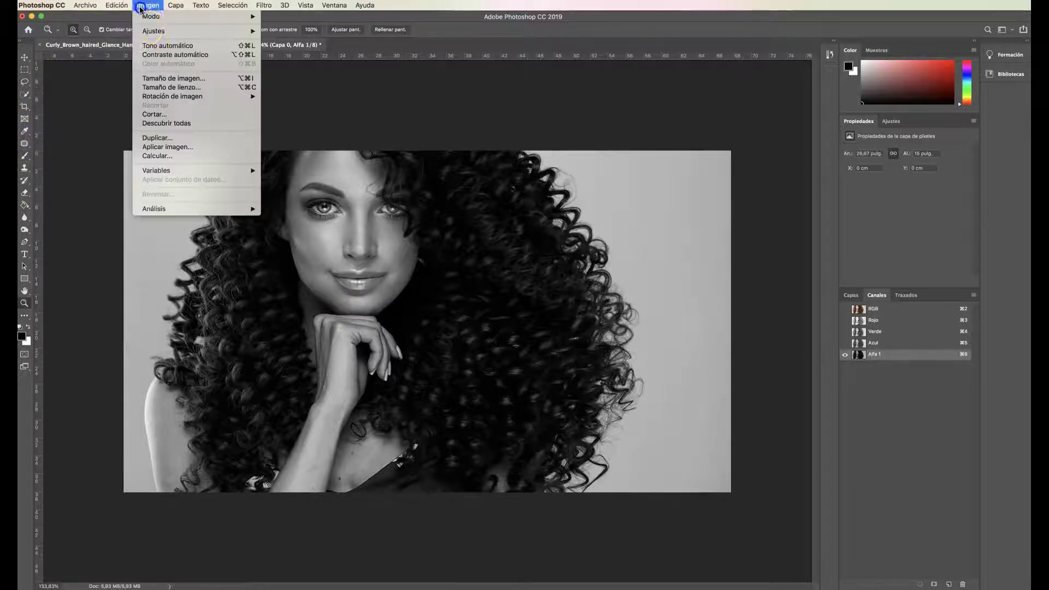
mouse_move(218, 31)
click(313, 43)
drag(659, 262, 546, 264)
drag(622, 262, 617, 263)
click(730, 173)
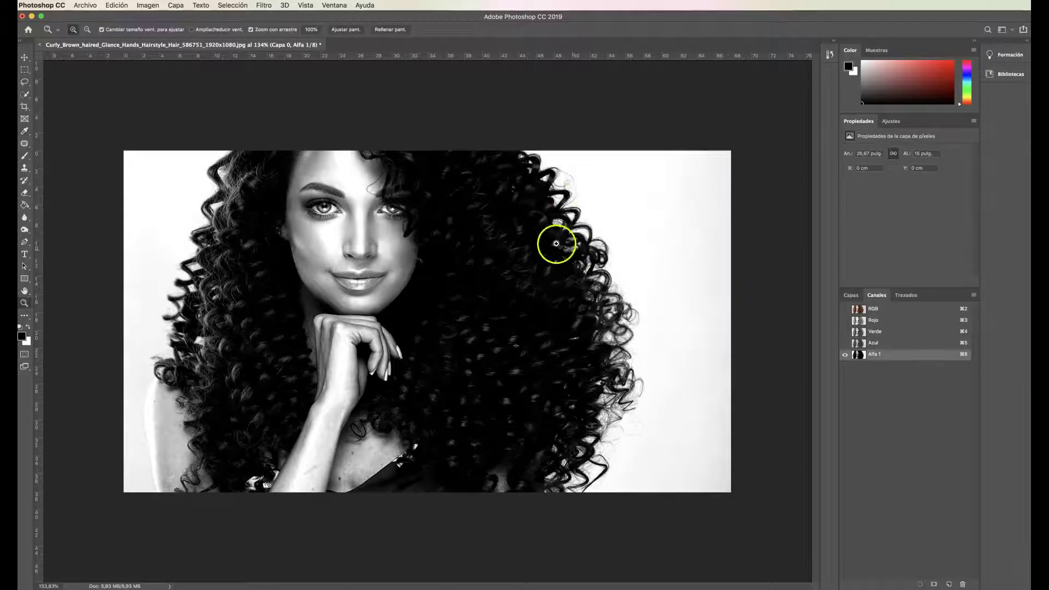
- Paint the woman's face, body and inner hair solid black in the Alfa 1 channel, enlarging the brush
click(25, 156)
mouse_move(362, 223)
mouse_down()
mouse_move(420, 201)
mouse_move(361, 233)
mouse_move(413, 213)
mouse_move(396, 167)
mouse_move(448, 161)
mouse_up()
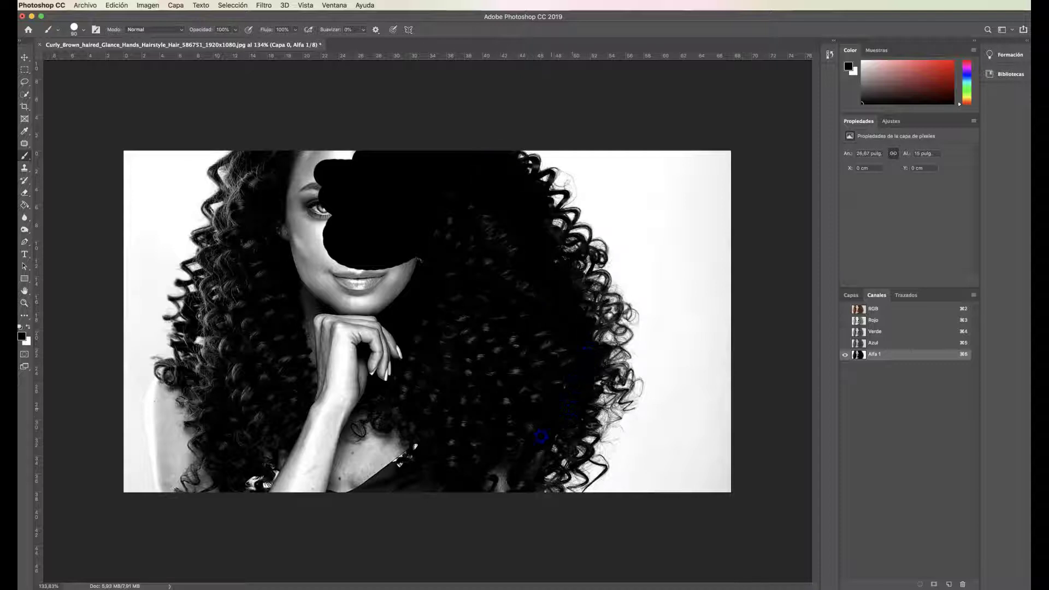
mouse_move(546, 344)
mouse_down()
mouse_move(507, 241)
mouse_move(474, 219)
mouse_move(414, 277)
mouse_move(531, 295)
mouse_move(388, 219)
mouse_move(356, 169)
mouse_move(301, 170)
mouse_move(273, 203)
mouse_move(256, 255)
mouse_move(246, 346)
mouse_move(261, 444)
mouse_move(298, 460)
mouse_move(304, 304)
mouse_move(326, 233)
mouse_move(382, 299)
mouse_move(361, 495)
mouse_move(443, 302)
mouse_move(503, 322)
mouse_move(469, 444)
mouse_move(413, 483)
mouse_move(352, 407)
mouse_move(276, 216)
mouse_move(256, 443)
mouse_move(181, 395)
mouse_move(217, 474)
mouse_move(181, 397)
mouse_move(190, 499)
mouse_move(215, 401)
mouse_up()
right_click(432, 273)
click(512, 295)
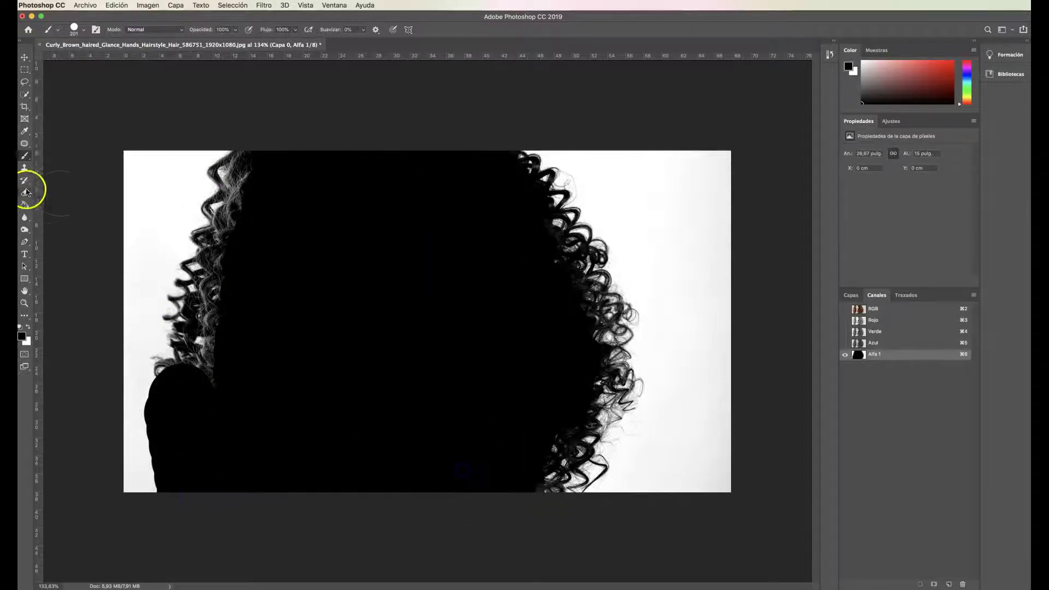
- Darken the curls along the left hair edge with the Burn tool set to the Shadows range
drag(25, 233, 66, 236)
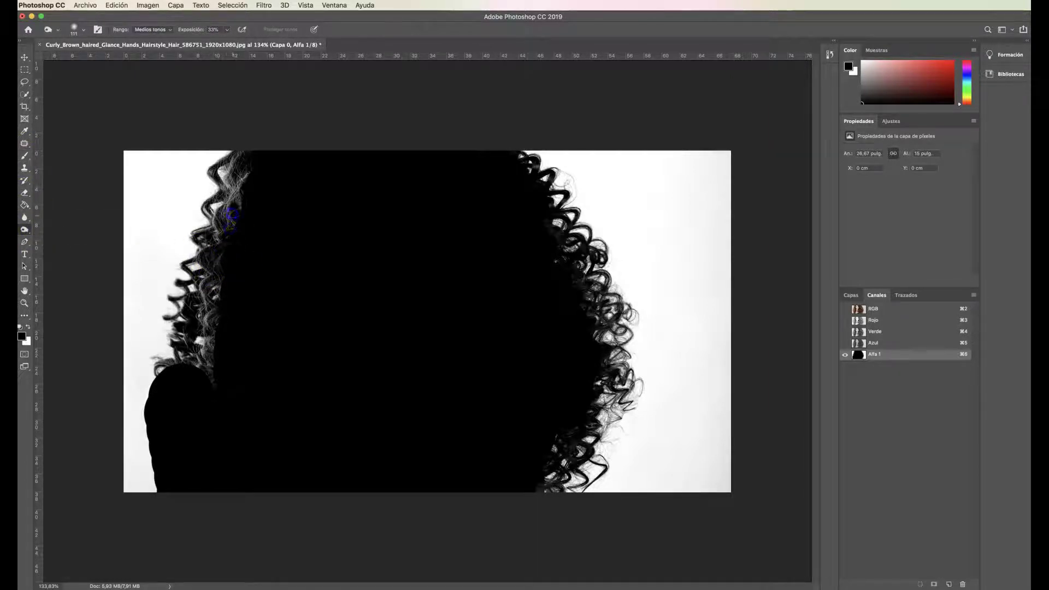
click(146, 22)
drag(231, 210, 212, 319)
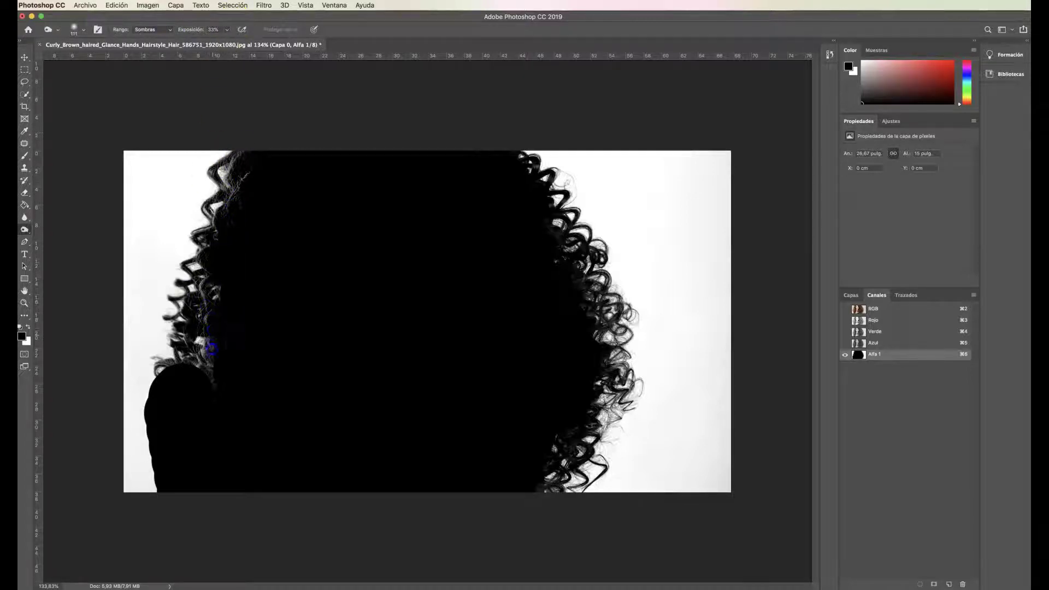
click(164, 365)
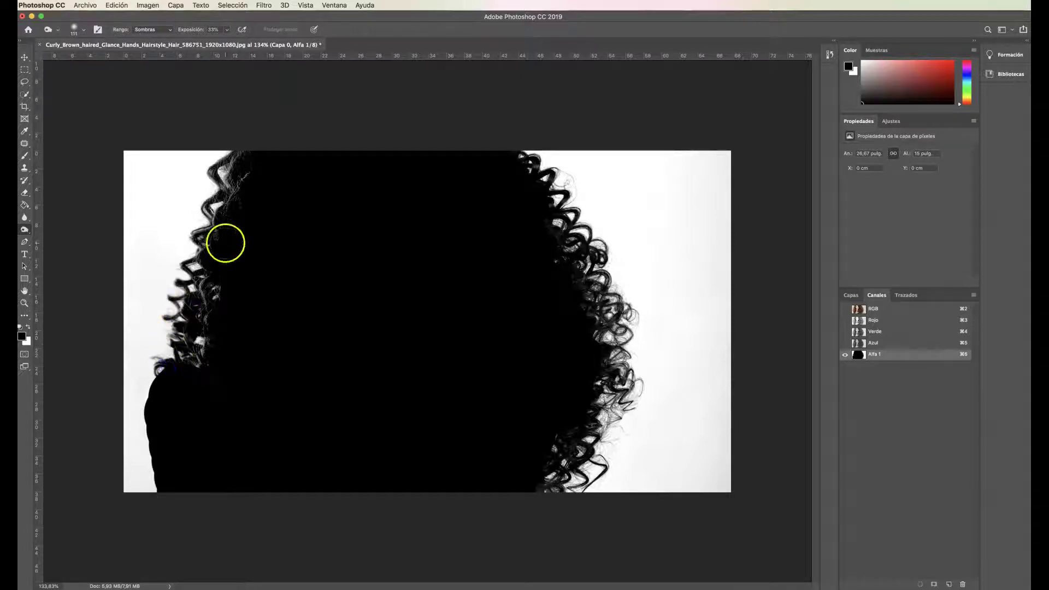
- Burn the shadows along the right edge of the curly hair, lowering the exposure to 12%
drag(541, 218, 583, 294)
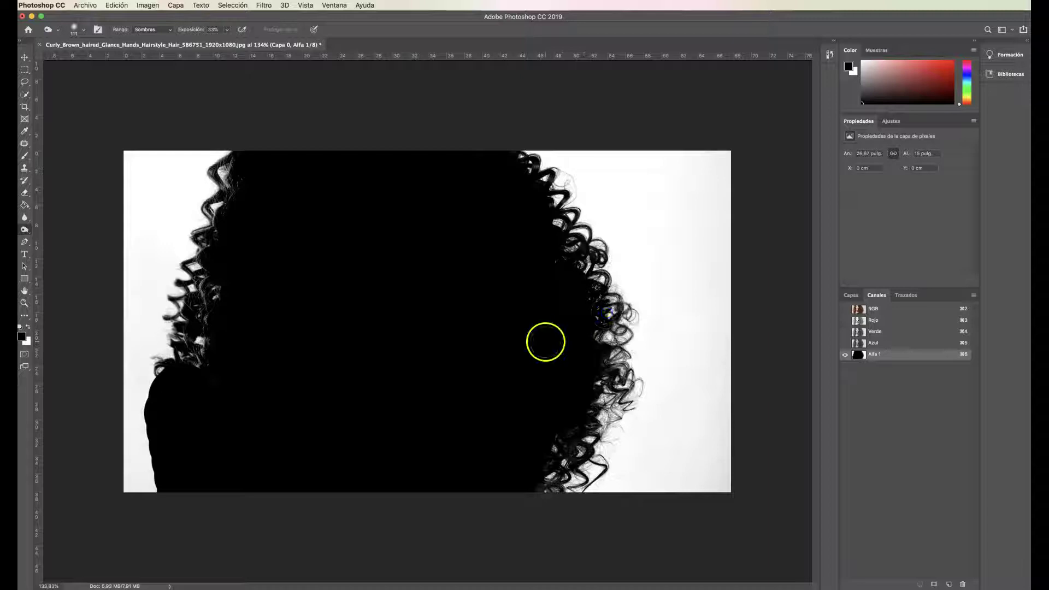
drag(227, 30, 217, 40)
drag(581, 272, 597, 297)
drag(580, 335, 583, 392)
drag(556, 452, 534, 490)
mouse_move(546, 223)
mouse_down()
mouse_move(517, 204)
mouse_move(489, 162)
mouse_up()
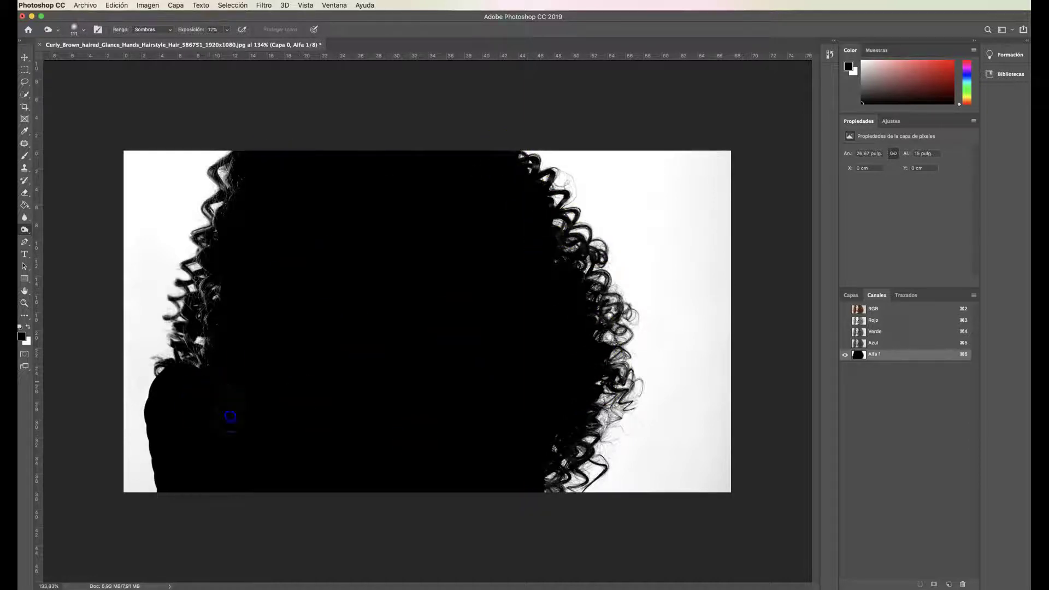
- Cover leftover light spots inside the silhouette with a smaller black brush and check the mask against the RGB image
click(25, 157)
right_click(252, 405)
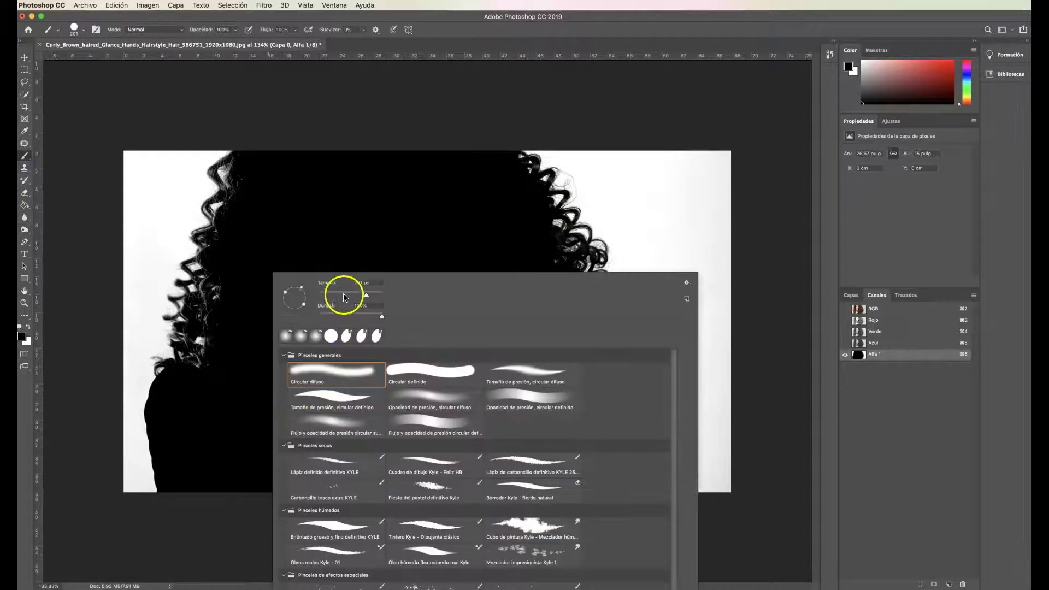
click(206, 389)
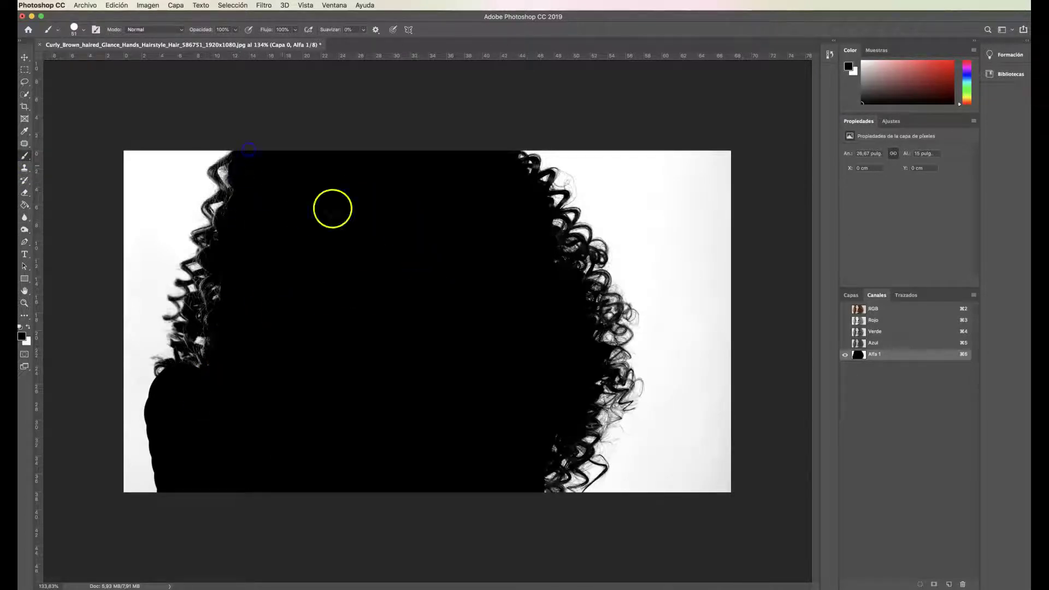
click(27, 60)
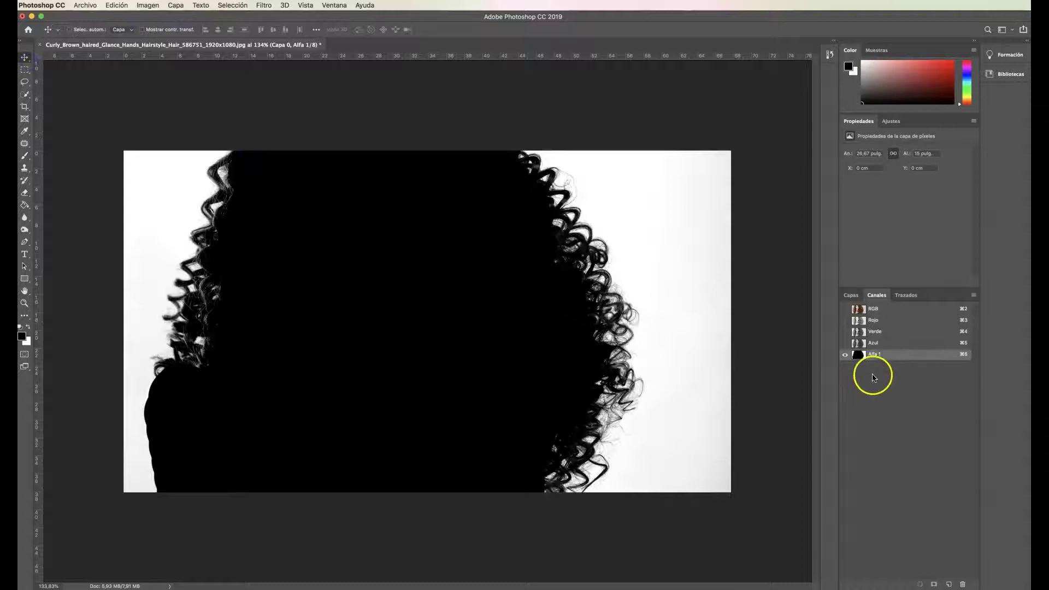
click(845, 310)
click(846, 310)
- Brush white over the greyish background around the silhouette in the Alfa 1 channel
click(26, 156)
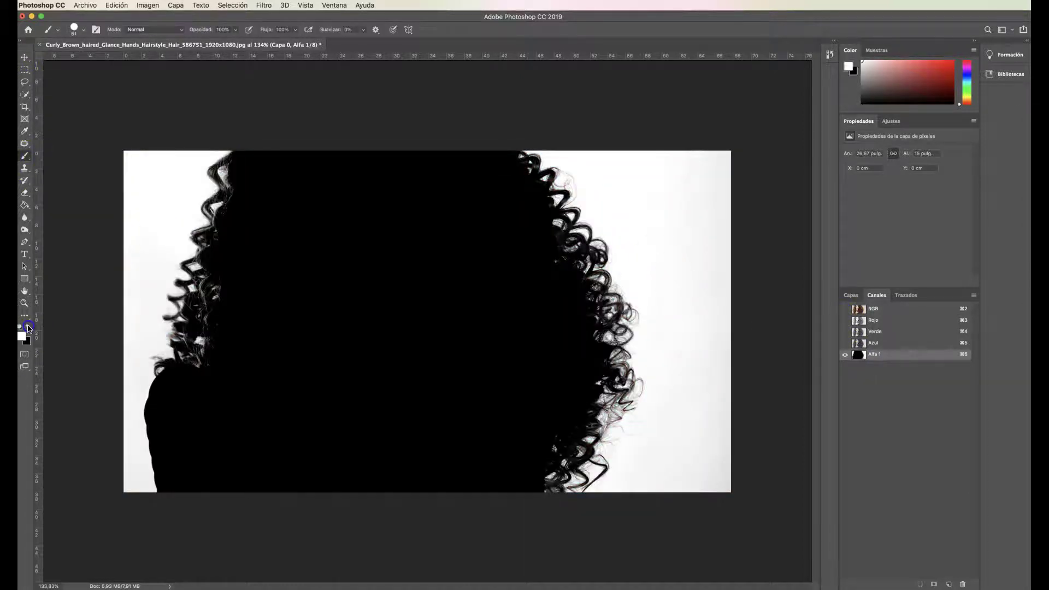
right_click(674, 199)
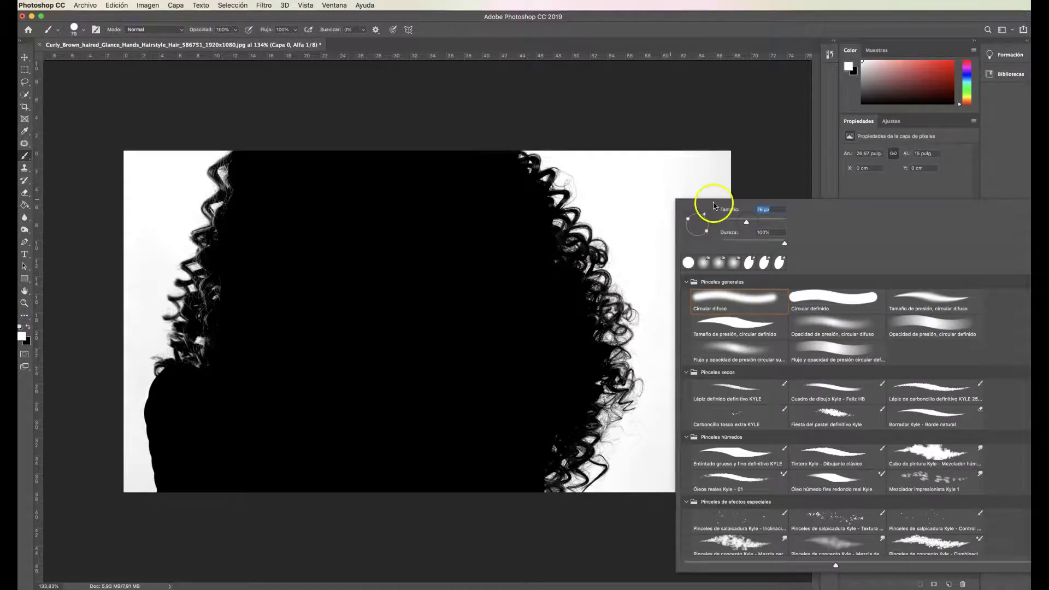
mouse_move(671, 214)
mouse_down()
mouse_move(678, 244)
mouse_move(716, 235)
mouse_move(680, 255)
mouse_move(709, 212)
mouse_move(678, 314)
mouse_move(630, 251)
mouse_move(613, 199)
mouse_move(665, 355)
mouse_move(708, 377)
mouse_move(681, 448)
mouse_move(657, 468)
mouse_move(639, 445)
mouse_move(660, 424)
mouse_move(710, 487)
mouse_move(162, 228)
mouse_move(169, 154)
mouse_move(140, 218)
mouse_up()
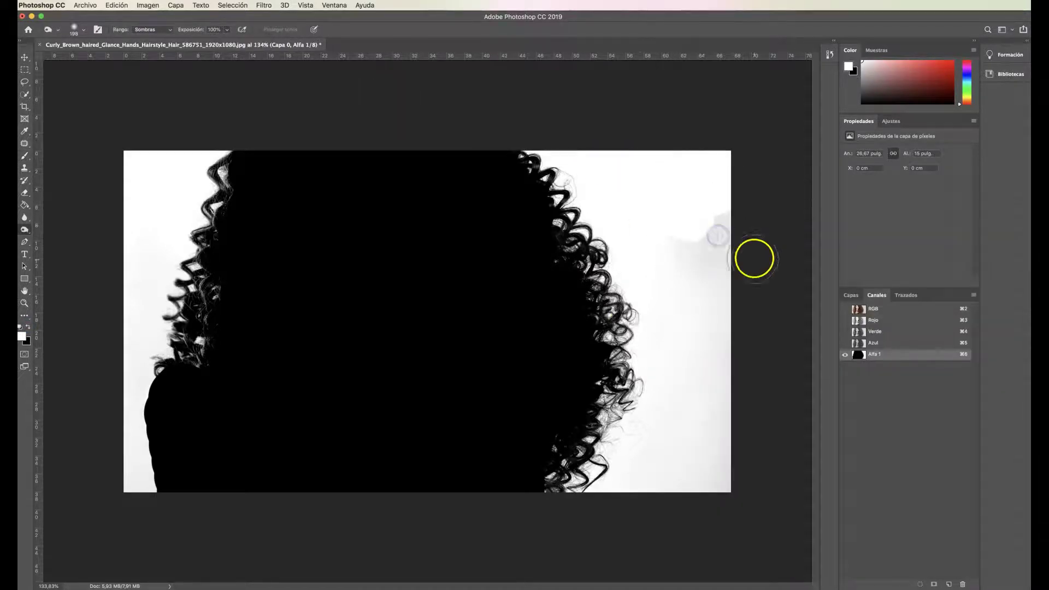
- Lighten the background on both sides of the hair to white with the Dodge tool on Highlights, reducing exposure to 53%
right_click(25, 228)
click(62, 225)
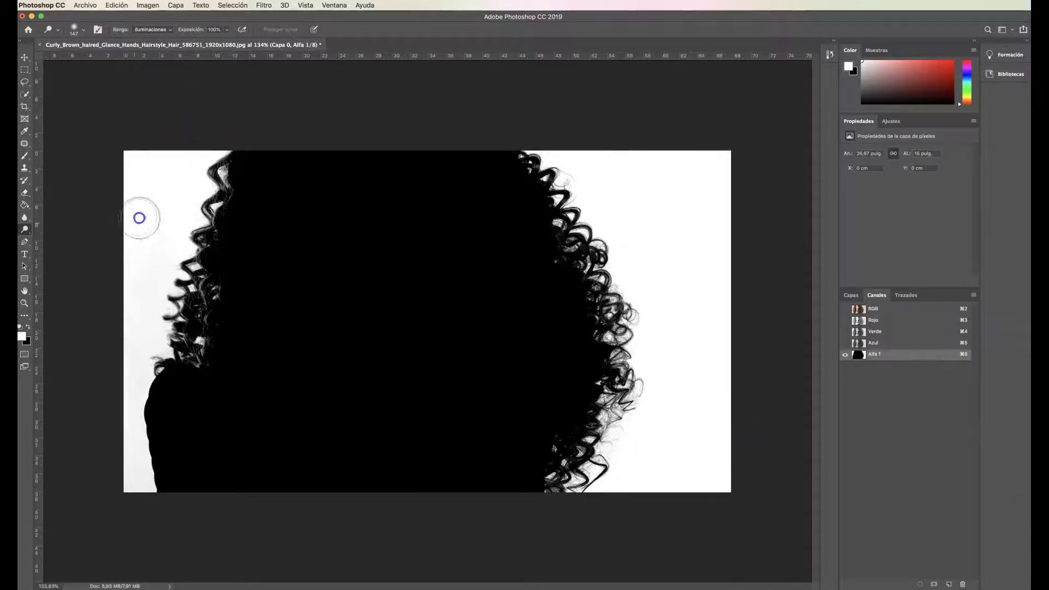
right_click(144, 230)
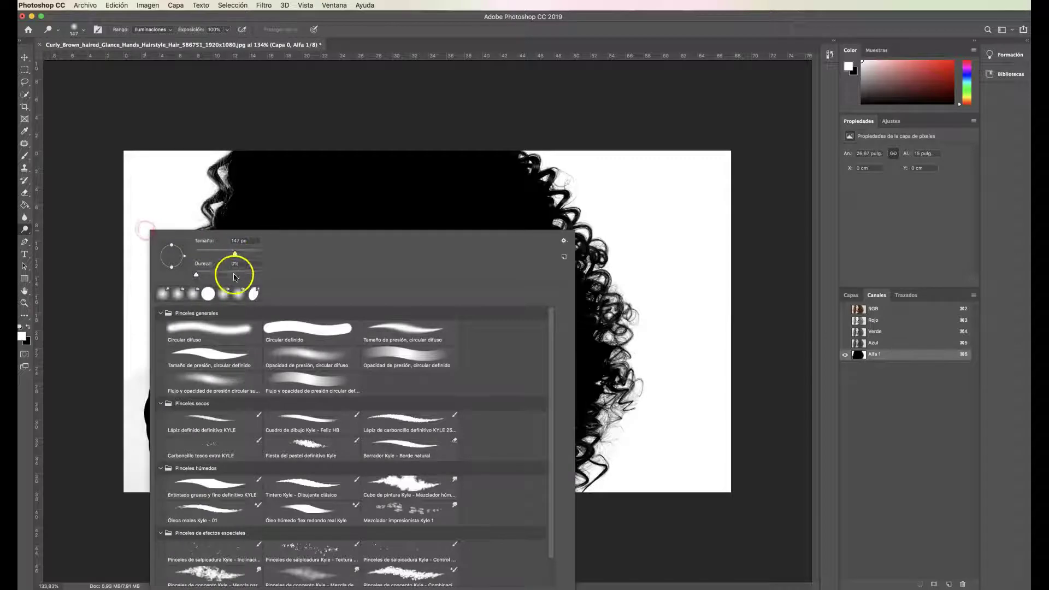
click(157, 164)
drag(227, 30, 206, 41)
mouse_move(176, 168)
mouse_down()
mouse_move(154, 229)
mouse_move(137, 303)
mouse_move(151, 348)
mouse_move(127, 371)
mouse_move(121, 401)
mouse_move(130, 497)
mouse_move(115, 145)
mouse_move(688, 329)
mouse_up()
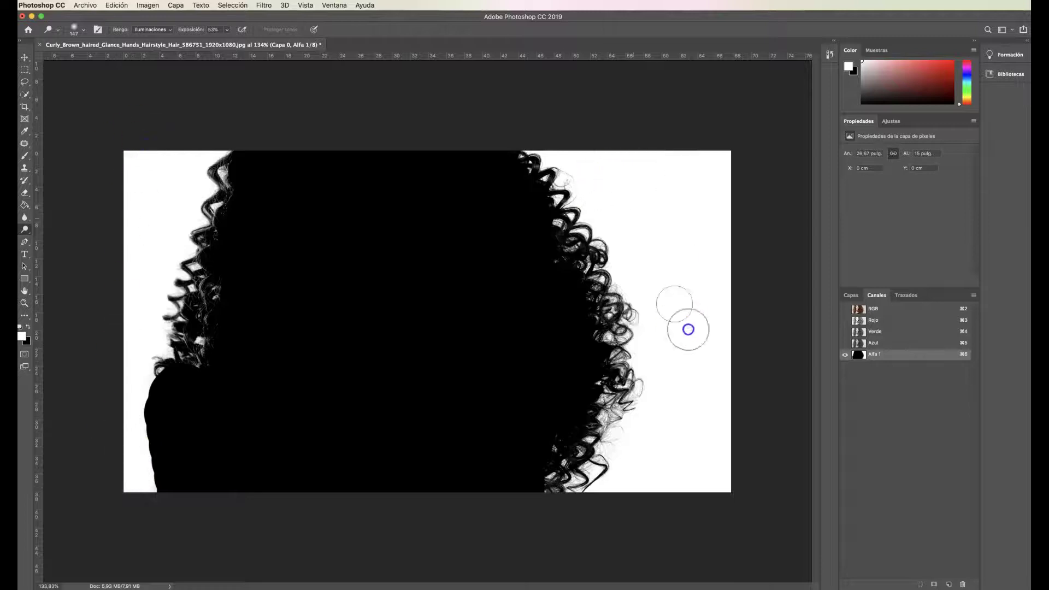
- Show the RGB composite, hide the Alfa 1 channel and select the layer Capa 0
click(845, 309)
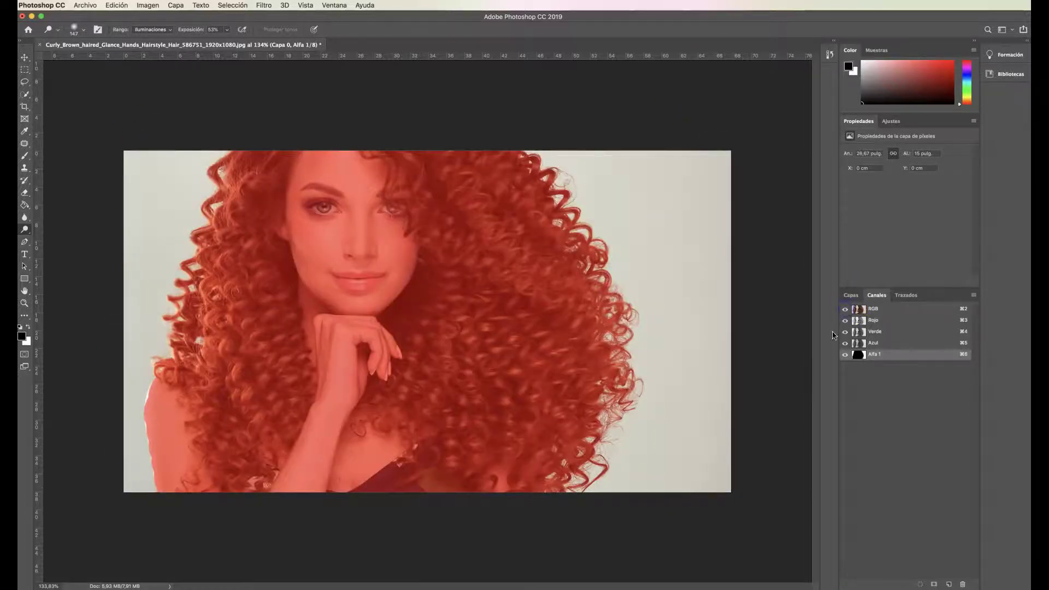
click(846, 354)
click(851, 295)
click(886, 352)
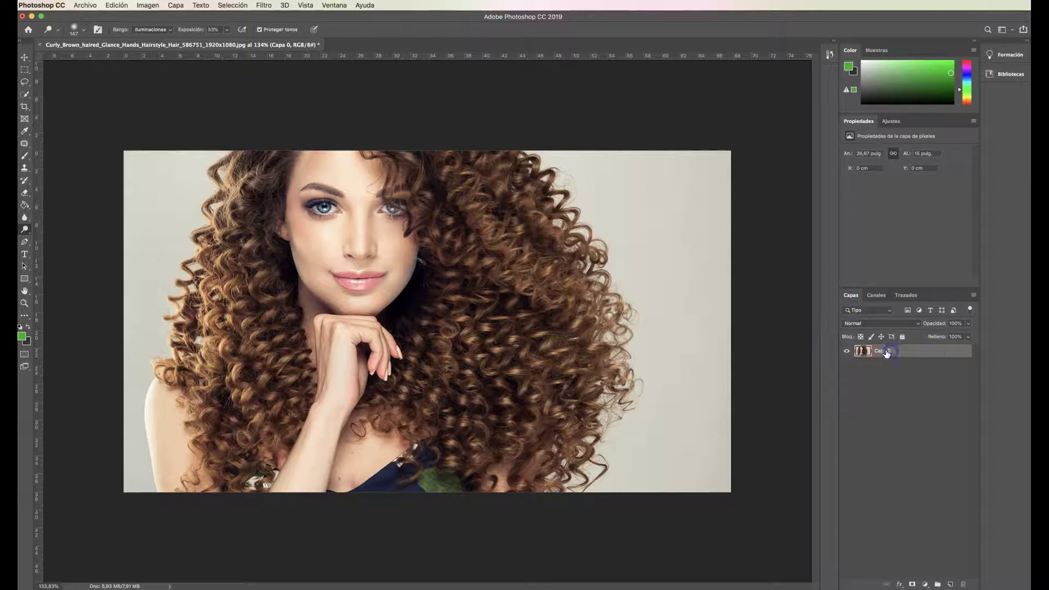
- Load the inverted Alfa 1 channel as a new selection and turn it into a layer mask on Capa 0
click(225, 5)
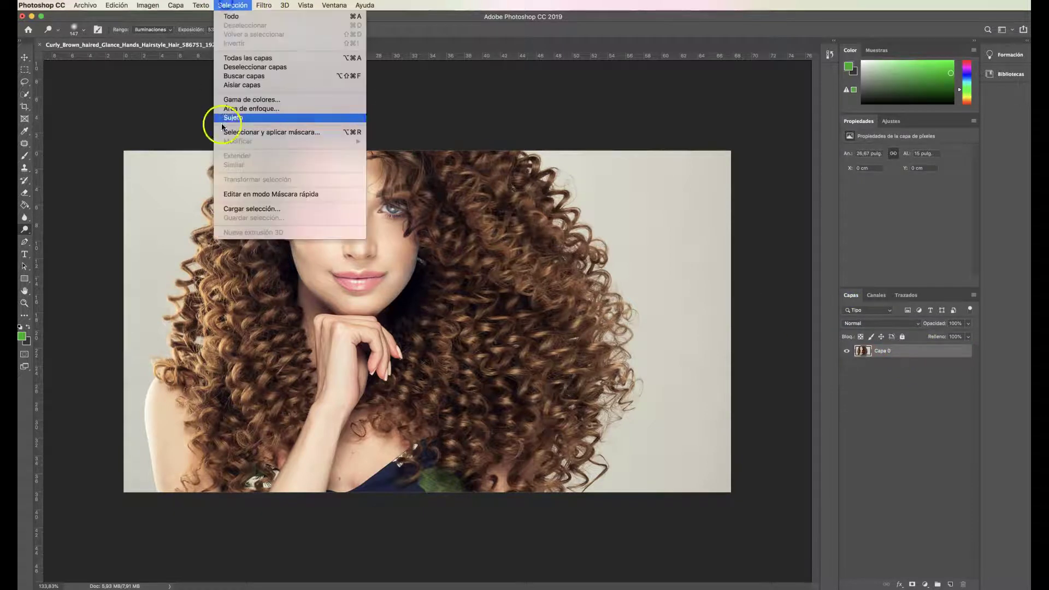
click(248, 211)
click(566, 283)
click(561, 294)
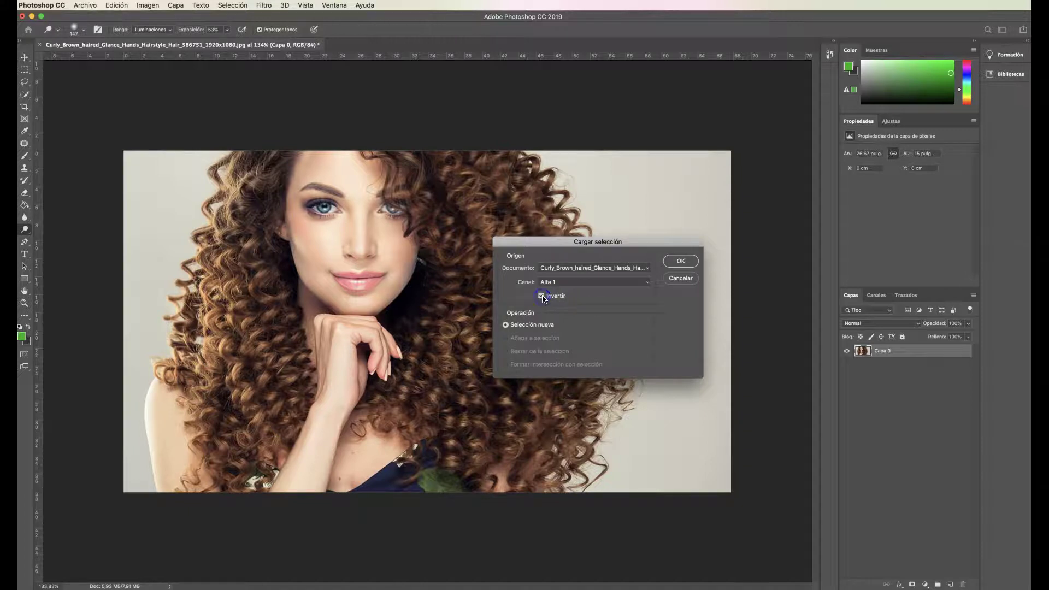
click(676, 266)
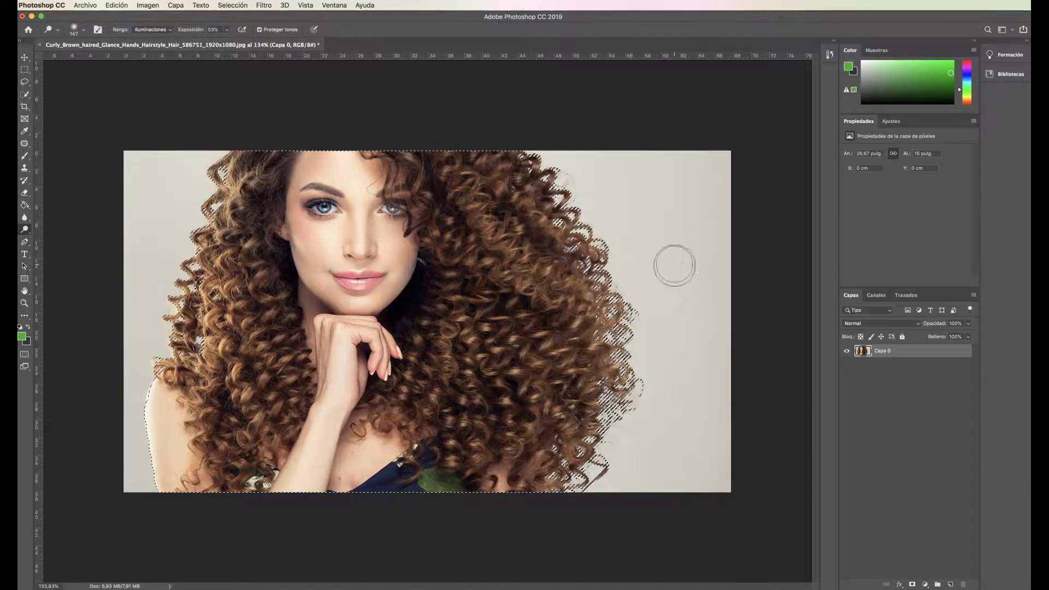
click(912, 584)
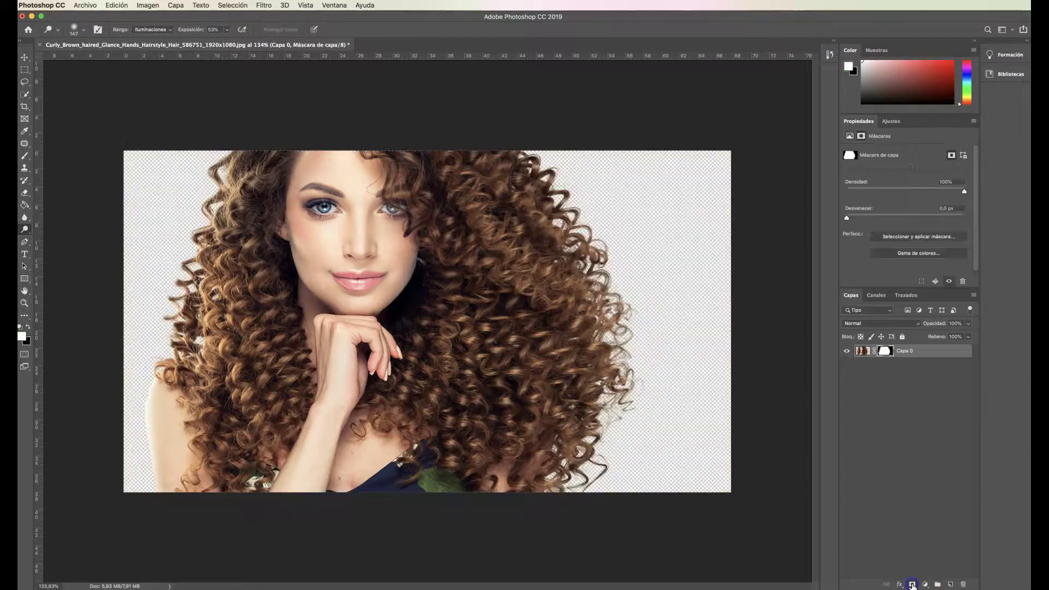
- Add a new layer beneath Capa 0 and fill it with the green foreground color
click(951, 584)
drag(887, 351, 887, 380)
click(25, 206)
click(159, 237)
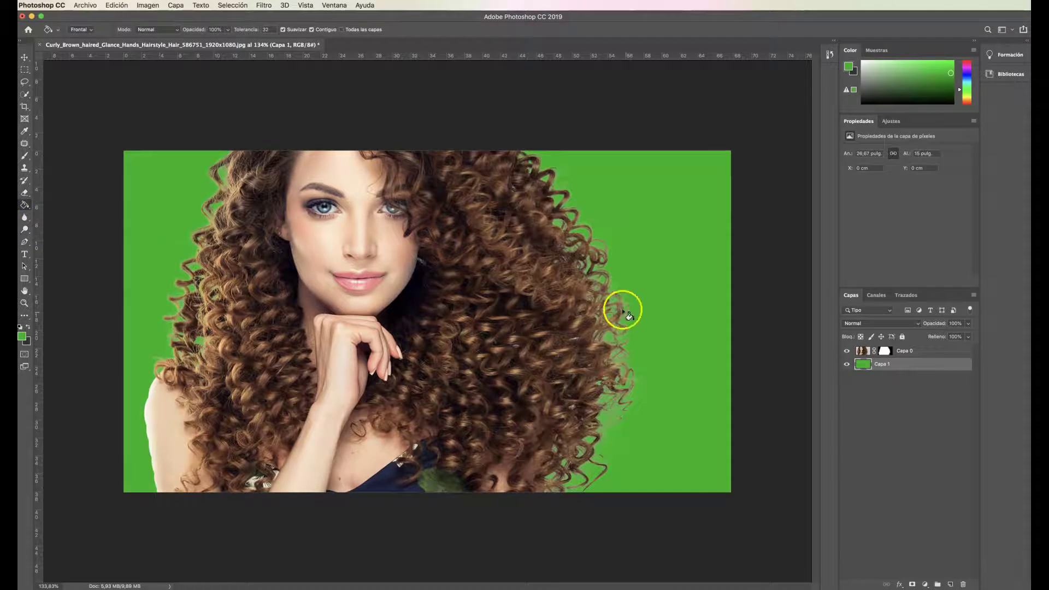
- Paint white on Capa 0's mask along the outer edge of the left shoulder and arm with a 28 px brush
click(25, 70)
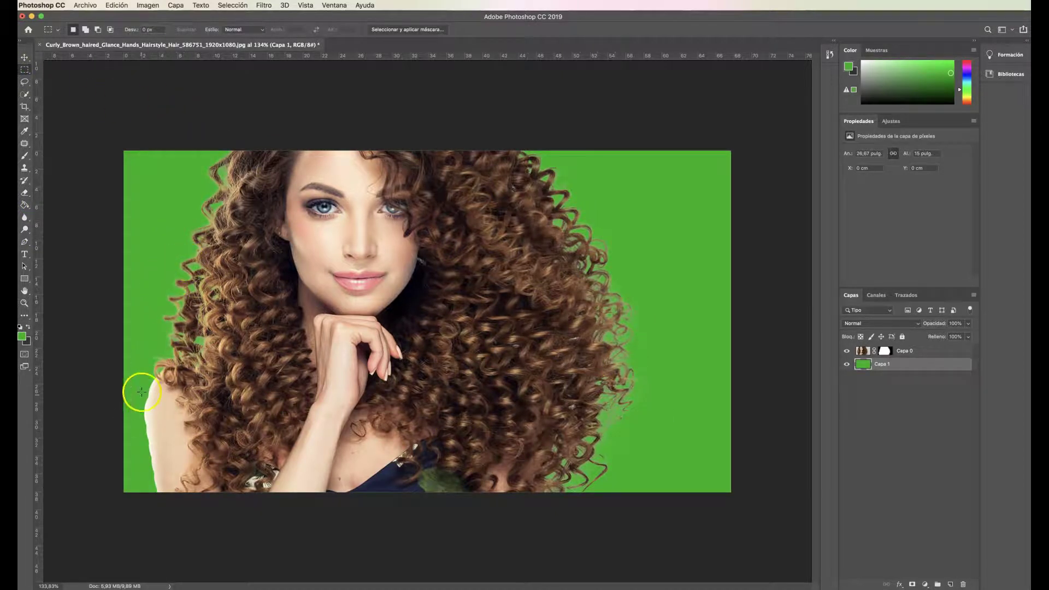
click(885, 351)
click(25, 302)
click(141, 417)
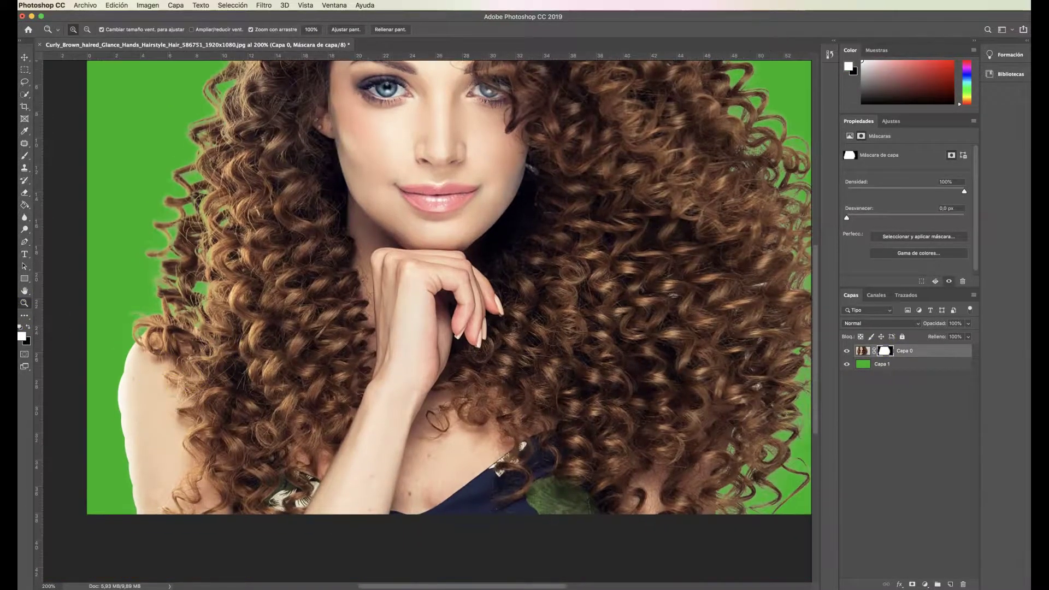
key(b)
right_click(178, 377)
drag(258, 295, 242, 295)
click(134, 355)
click(885, 351)
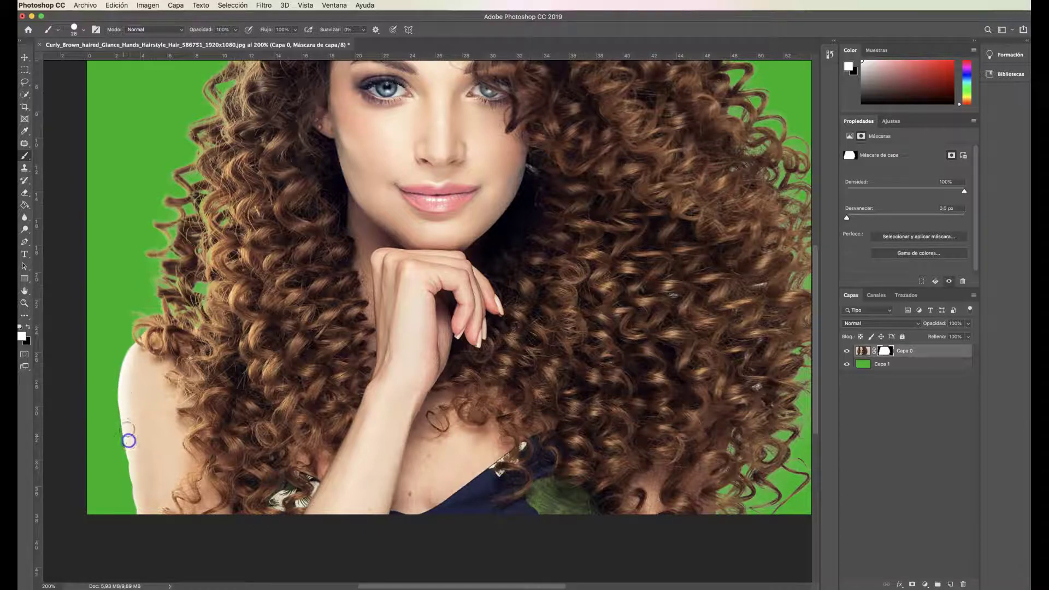
drag(138, 519, 137, 352)
drag(125, 444, 127, 461)
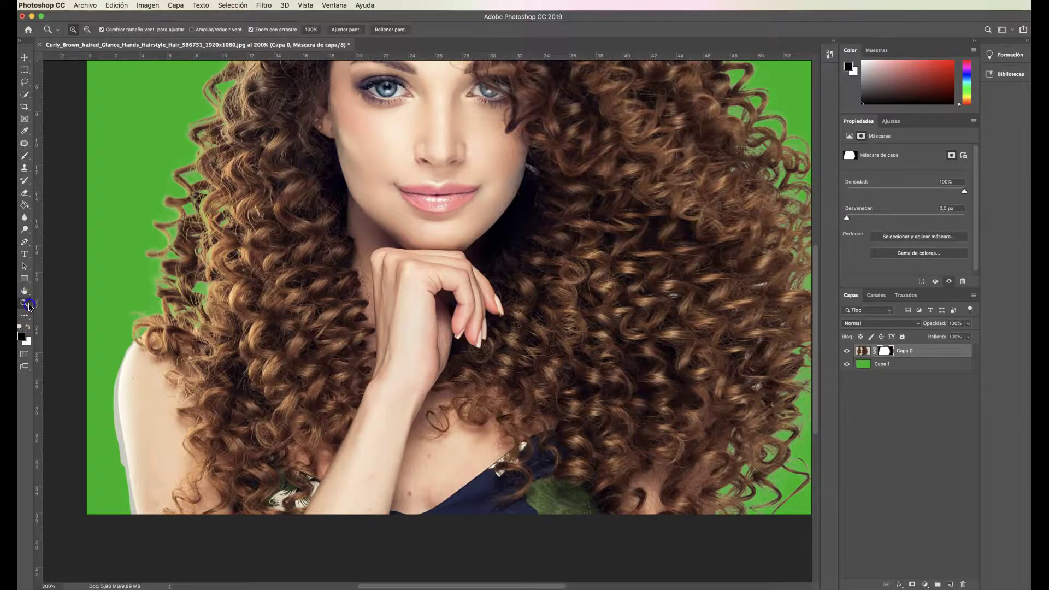
- Paint black on Capa 0's mask to hide the grey fringe along the shoulder and upper arm
click(27, 304)
click(133, 363)
click(133, 363)
scroll(129, 335, down, 3)
scroll(129, 336, left, 2)
click(25, 156)
drag(191, 230, 179, 249)
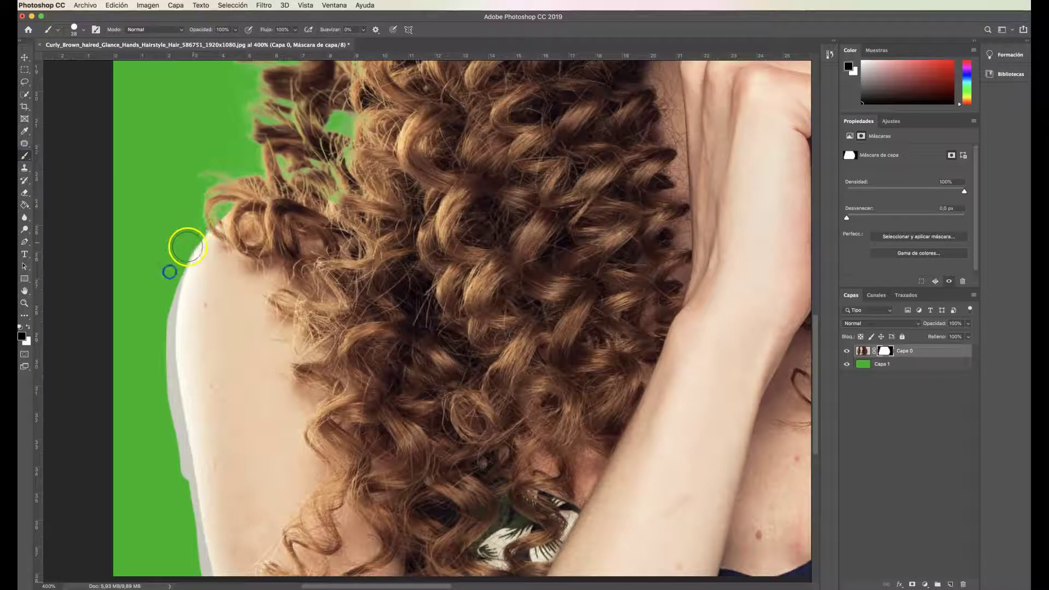
drag(157, 334, 162, 412)
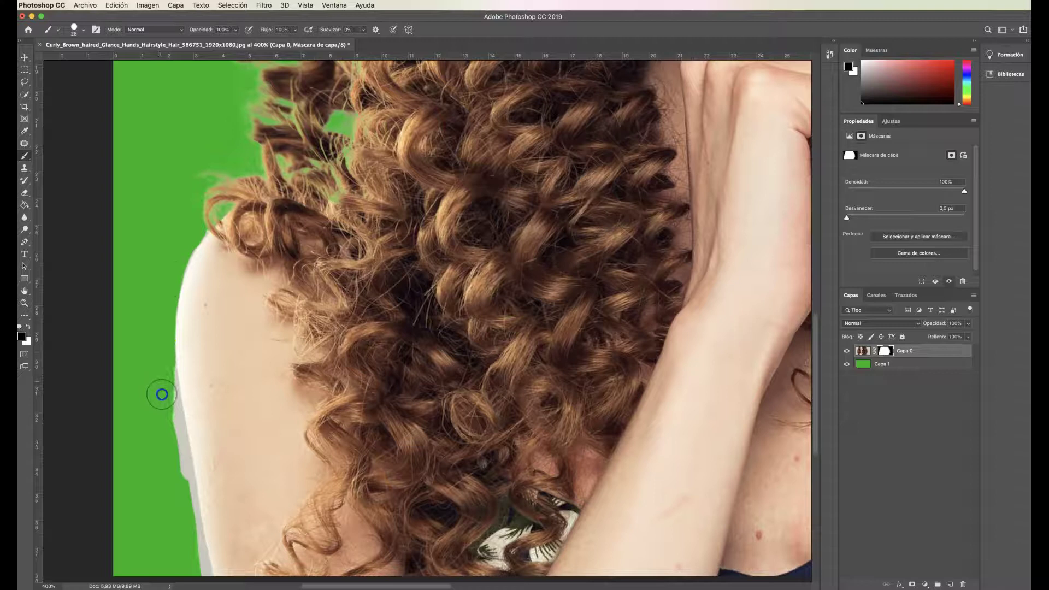
- Reduce the brush size and mask out the remaining grey fringe along the lower part of the arm
right_click(215, 332)
click(167, 367)
drag(184, 416, 177, 466)
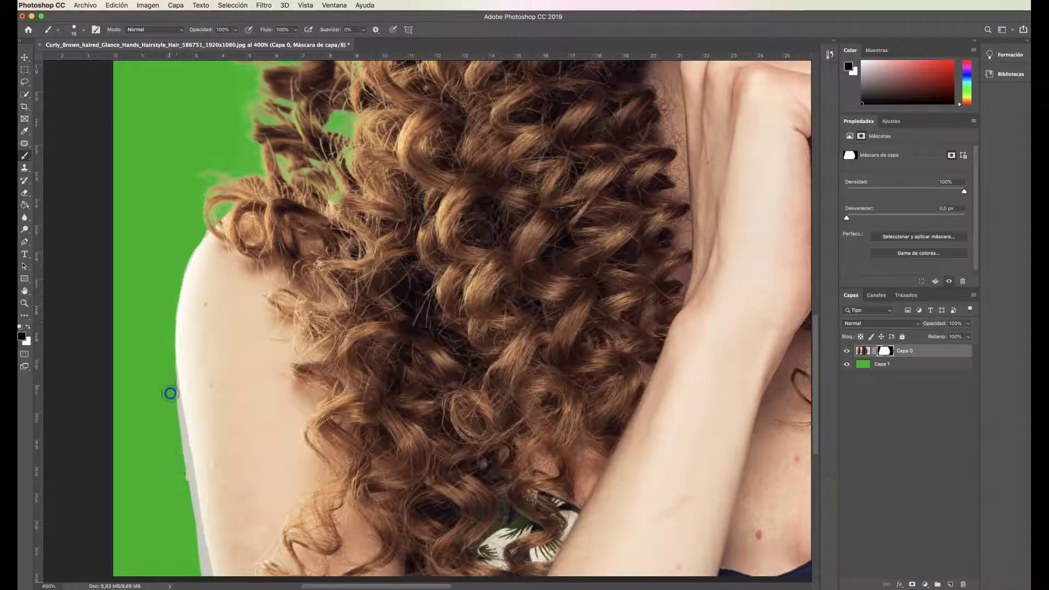
drag(169, 365, 181, 496)
click(174, 403)
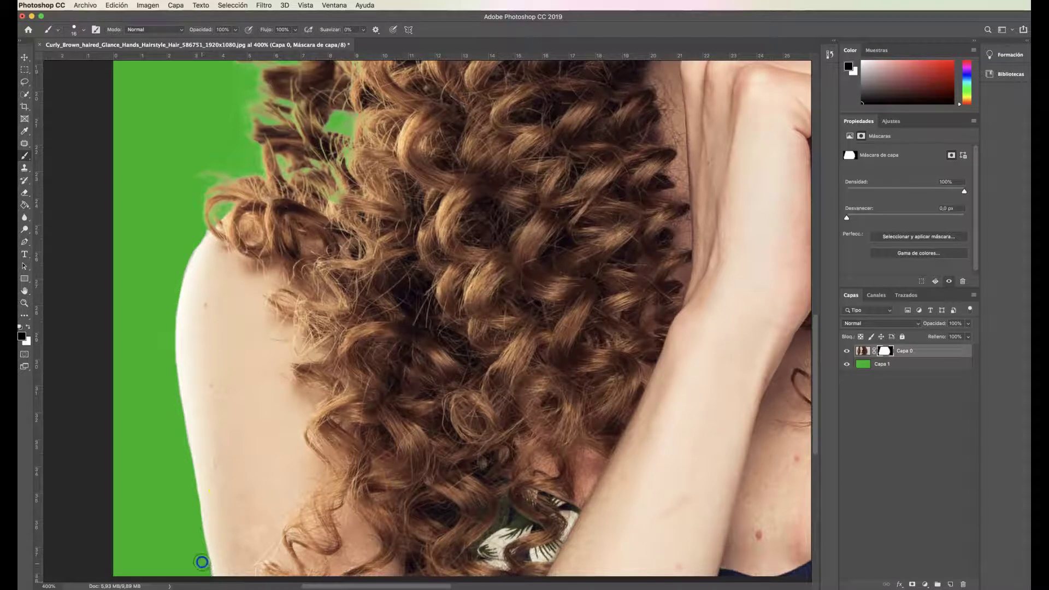
click(25, 303)
alt+click(439, 339)
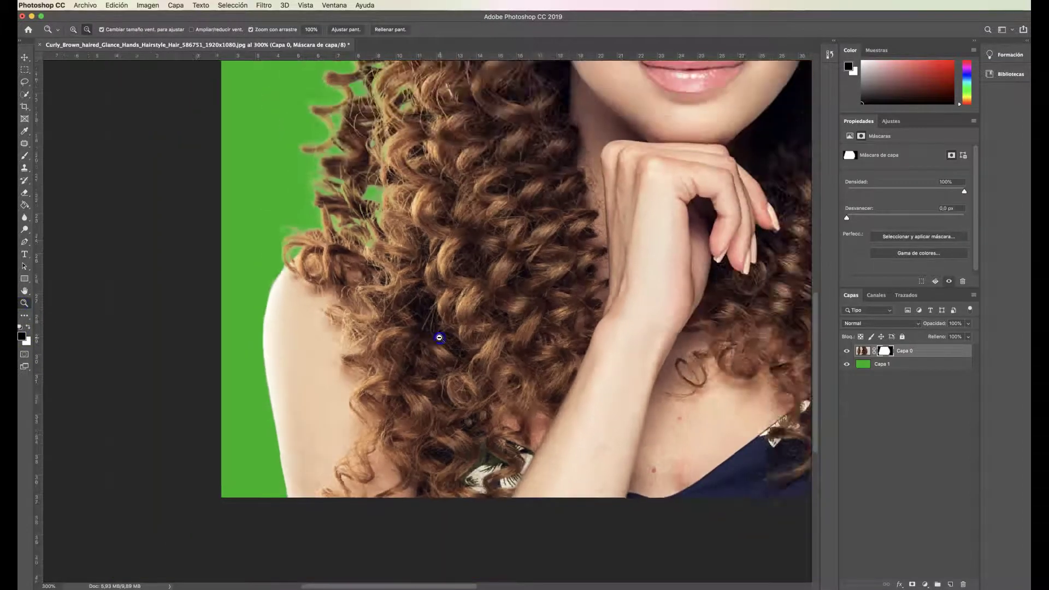
- Duplicate Capa 0 together with its layer mask
drag(611, 338, 558, 348)
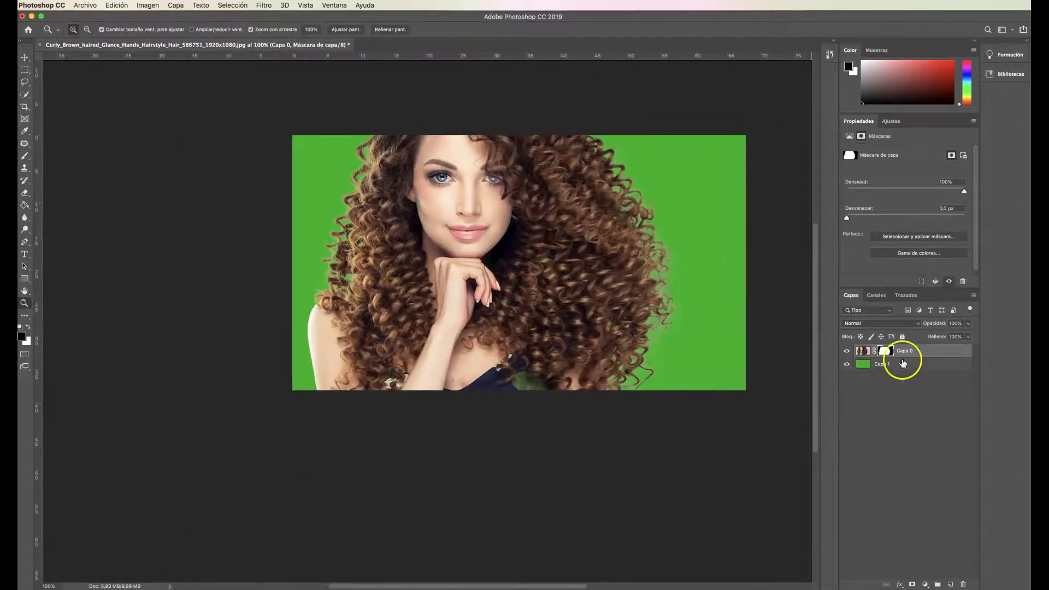
click(904, 351)
drag(904, 351, 950, 585)
- With the upper copy hidden, set Capa 0's blend mode to Multiplicar and its fill to 92%, and show the copy again
click(846, 351)
click(913, 454)
click(856, 365)
click(869, 323)
click(866, 349)
mouse_move(969, 339)
mouse_down()
mouse_move(941, 349)
mouse_move(966, 350)
mouse_up()
click(847, 351)
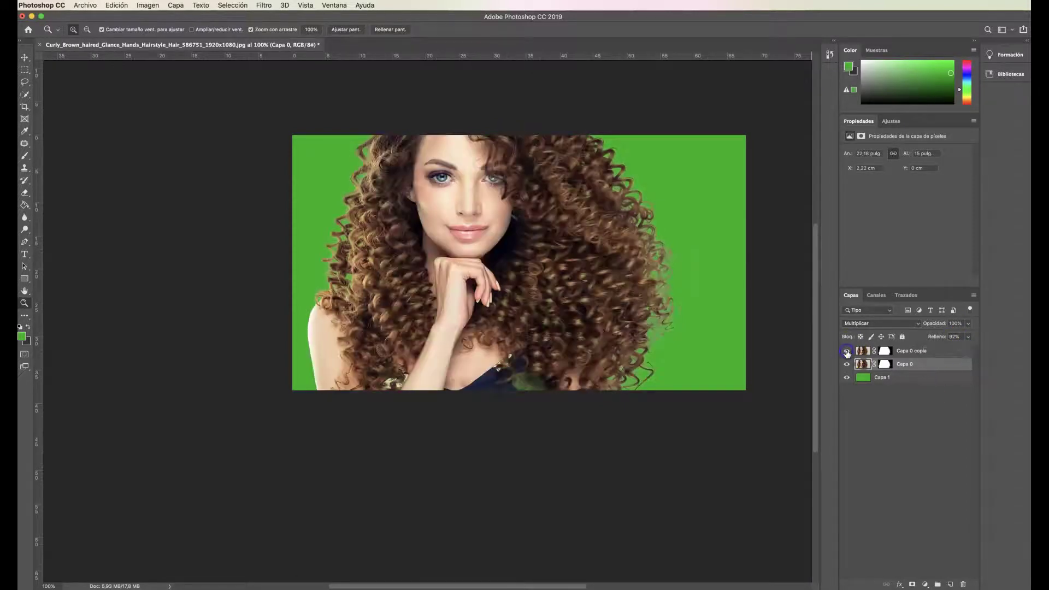
- Target Capa 0 copia's mask and set up a soft-edged 72 px brush at 13% opacity with black as the foreground color
click(884, 350)
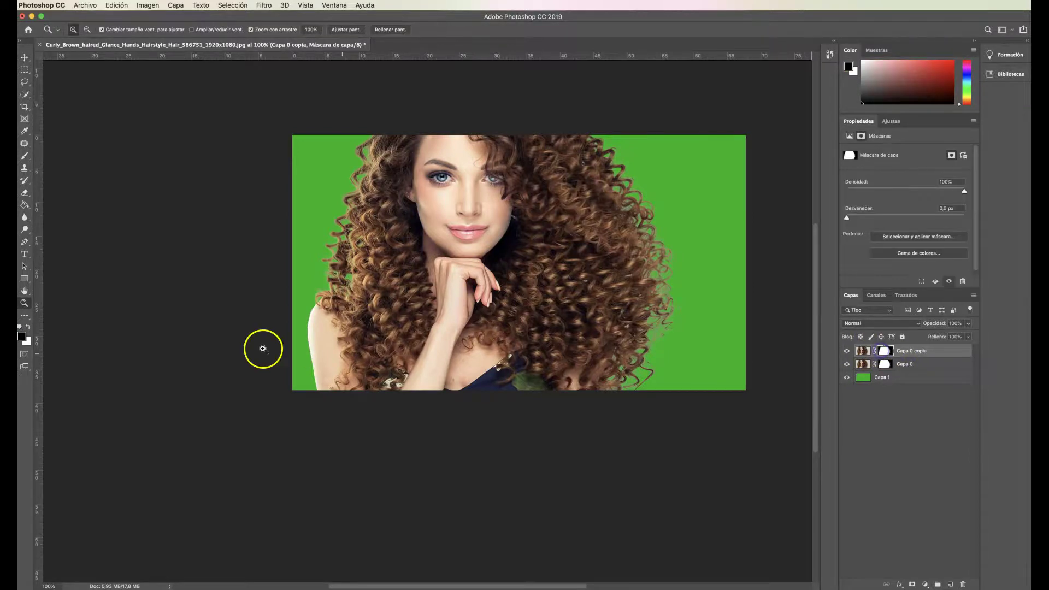
click(342, 298)
alt+click(408, 300)
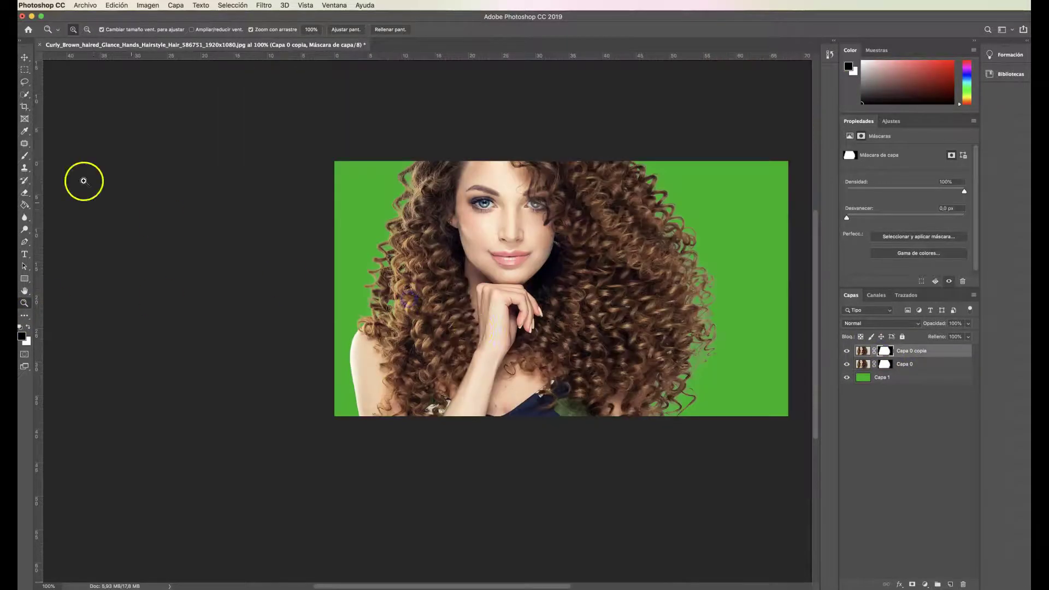
click(25, 155)
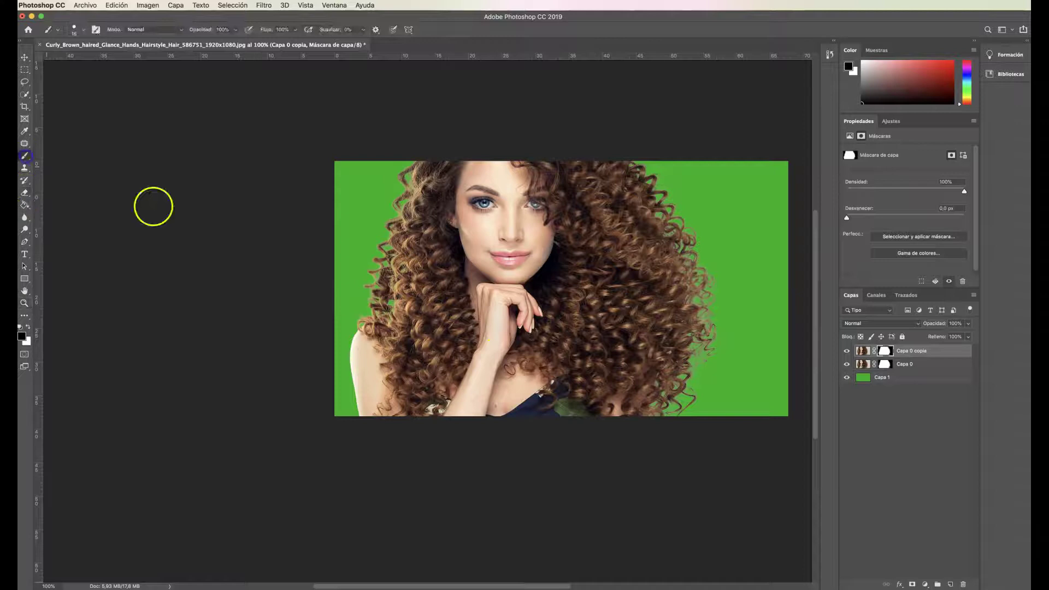
click(28, 305)
click(642, 308)
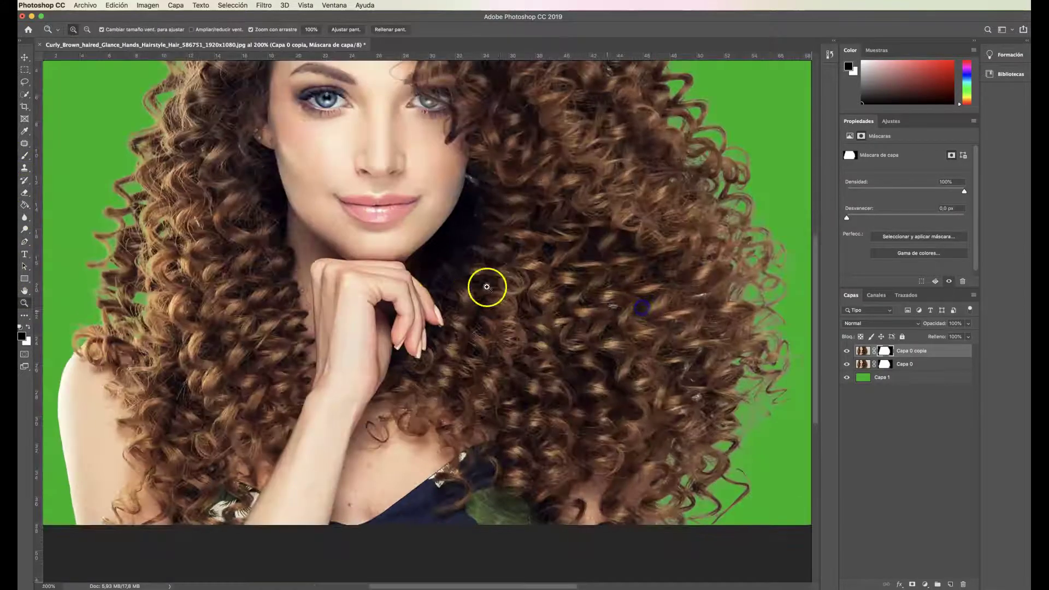
drag(401, 271, 393, 270)
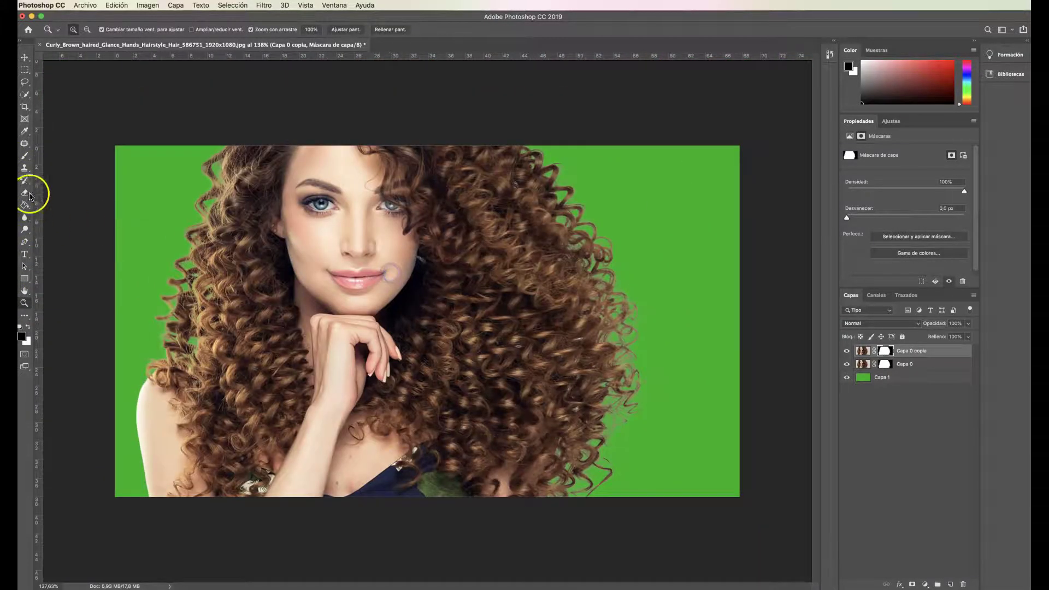
click(24, 156)
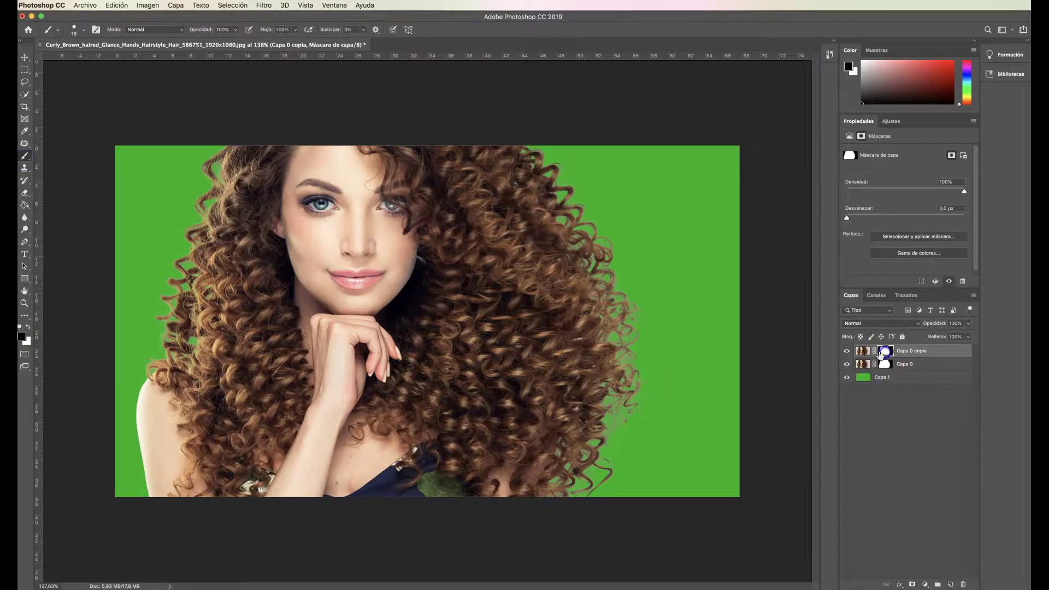
right_click(233, 288)
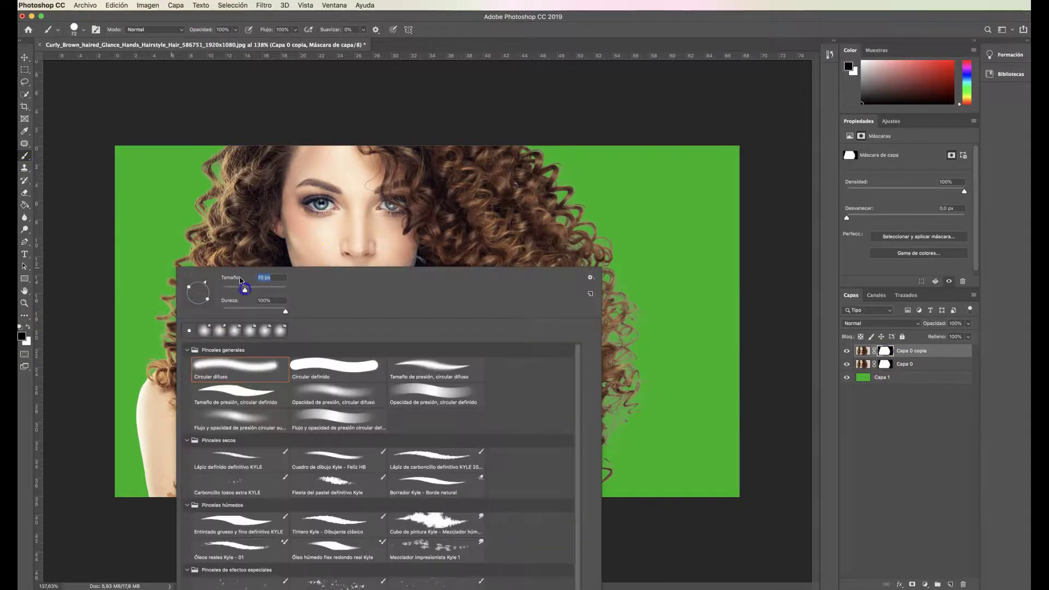
drag(285, 312, 222, 311)
drag(233, 31, 204, 42)
- Paint black on Capa 0 copia's mask along the curls on the left side of the hair, from the shoulder to the crown
click(208, 163)
click(176, 241)
click(195, 272)
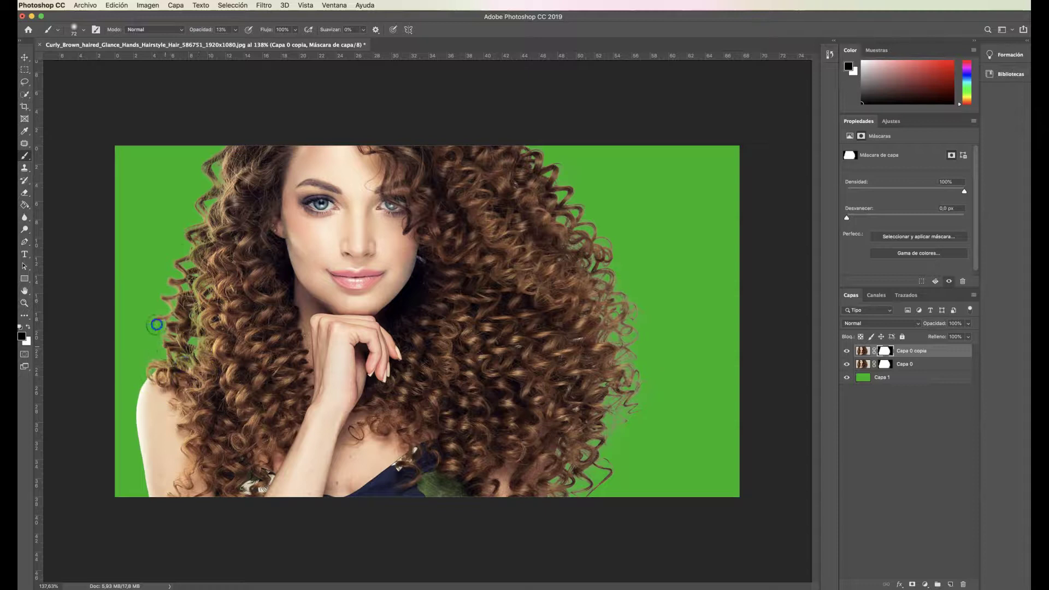
click(175, 314)
click(147, 342)
click(178, 347)
click(194, 328)
mouse_move(206, 248)
mouse_down()
mouse_move(204, 332)
mouse_move(222, 302)
mouse_up()
click(194, 336)
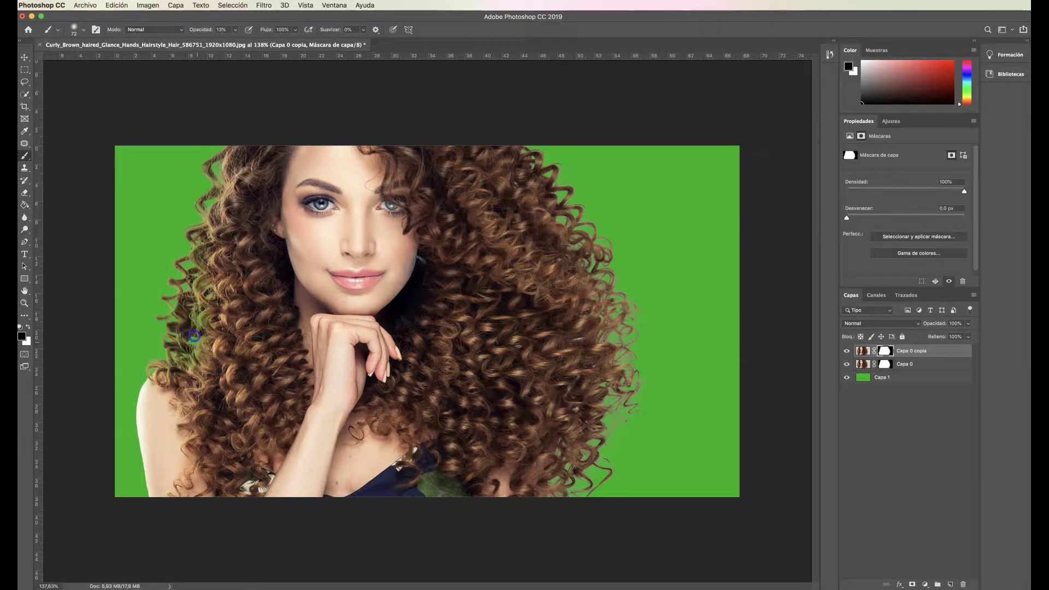
click(197, 240)
click(215, 193)
click(218, 151)
- Paint black at 13% opacity on Capa 0 copia's mask along the outer curls on the right side of the hair
mouse_move(545, 339)
mouse_down()
mouse_move(594, 231)
mouse_move(613, 312)
mouse_move(638, 353)
mouse_move(630, 385)
mouse_up()
mouse_move(592, 478)
mouse_down()
mouse_move(616, 338)
mouse_move(594, 224)
mouse_up()
click(590, 262)
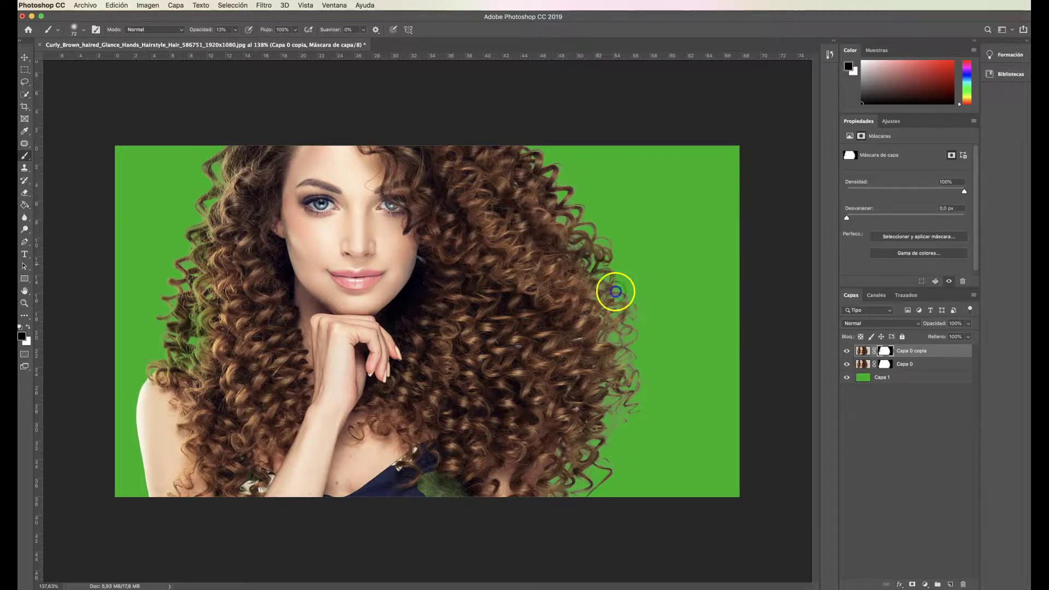
- Raise the brush opacity to 31% and paint black on Capa 0 copia's mask along both outer hair edges
click(235, 30)
mouse_move(684, 322)
mouse_down()
mouse_move(608, 323)
mouse_move(638, 390)
mouse_move(623, 400)
mouse_move(605, 471)
mouse_move(569, 496)
mouse_up()
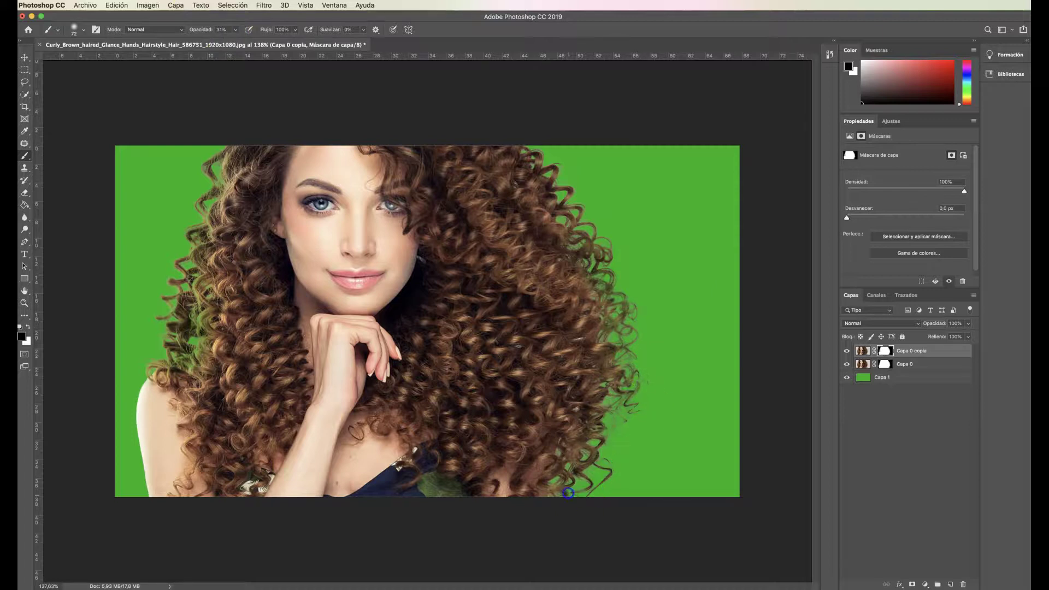
mouse_move(633, 328)
mouse_down()
mouse_move(593, 243)
mouse_move(539, 182)
mouse_move(552, 164)
mouse_up()
mouse_move(267, 240)
mouse_down()
mouse_move(220, 187)
mouse_move(177, 351)
mouse_move(153, 366)
mouse_up()
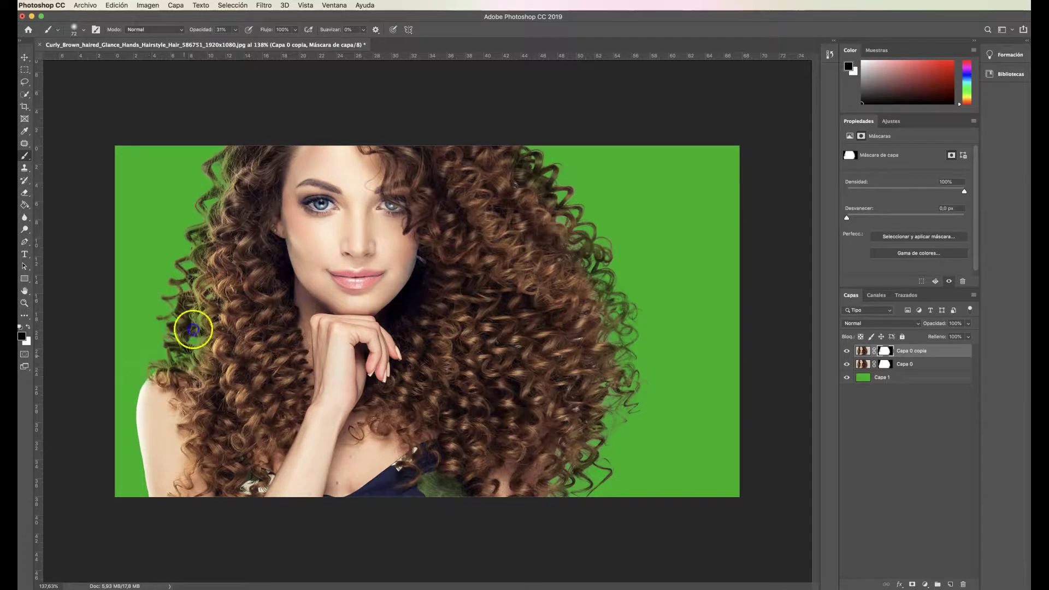
- Paint white on Capa 0 copia's mask to restore the inner curls along the left side of the hair
click(28, 327)
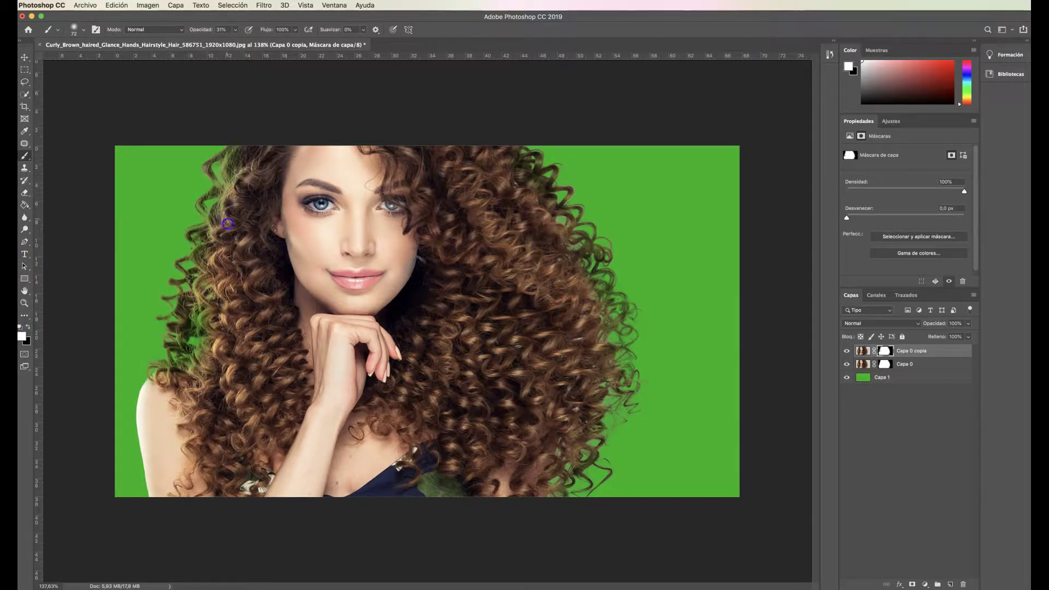
drag(231, 158, 241, 214)
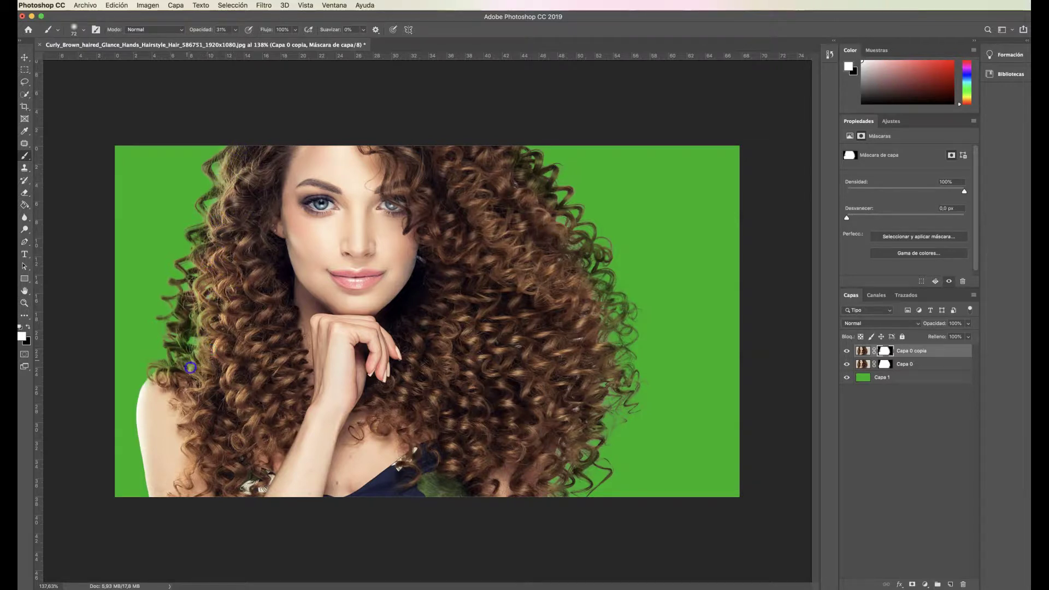
mouse_move(191, 297)
mouse_down()
mouse_move(186, 262)
mouse_move(182, 349)
mouse_up()
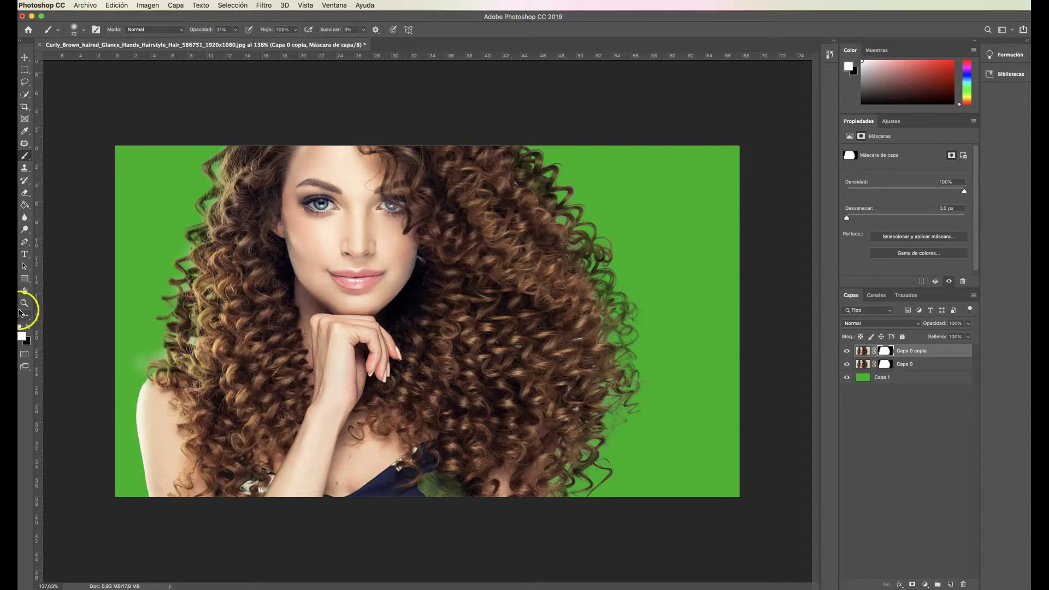
- Examine the whole cutout with Capa 0 copia hidden and shown
click(25, 57)
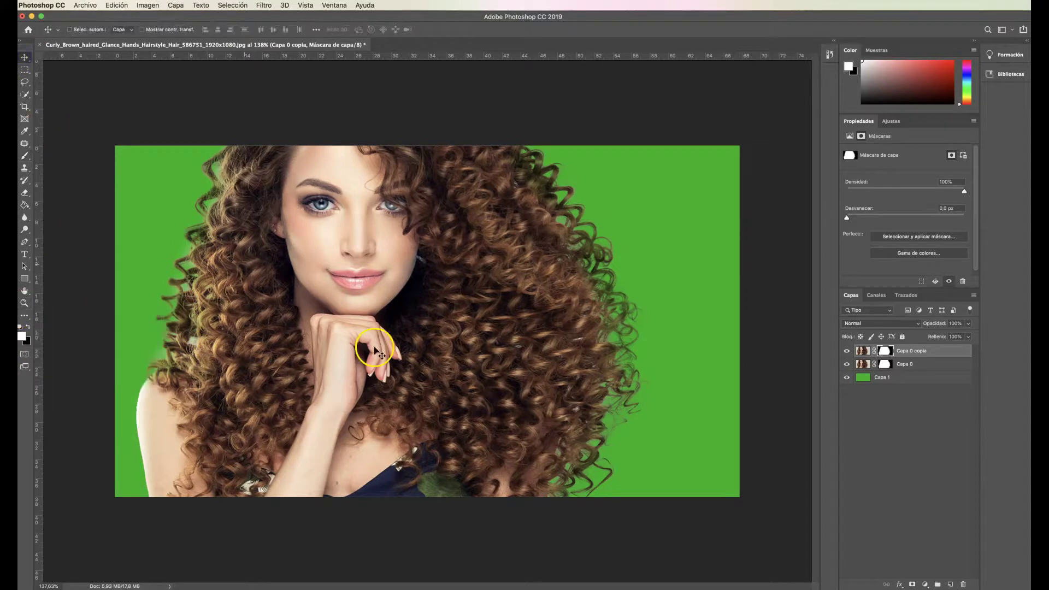
click(25, 303)
alt+click(363, 323)
alt+click(492, 355)
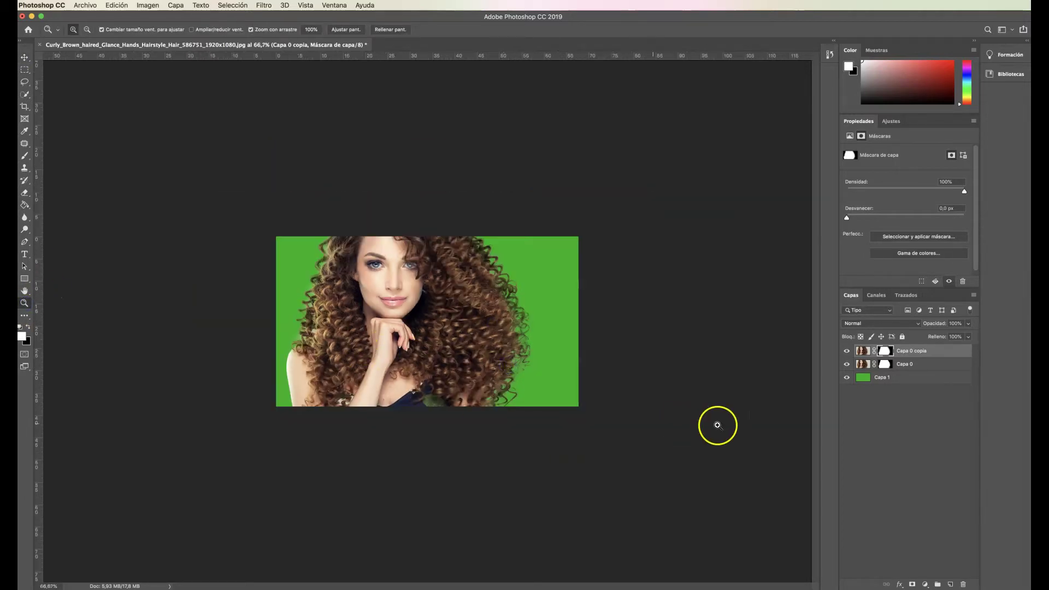
click(847, 351)
click(847, 351)
- Set Capa 0's fill to 100%
click(869, 363)
click(968, 337)
mouse_move(974, 348)
mouse_down()
mouse_move(952, 349)
mouse_move(972, 348)
mouse_up()
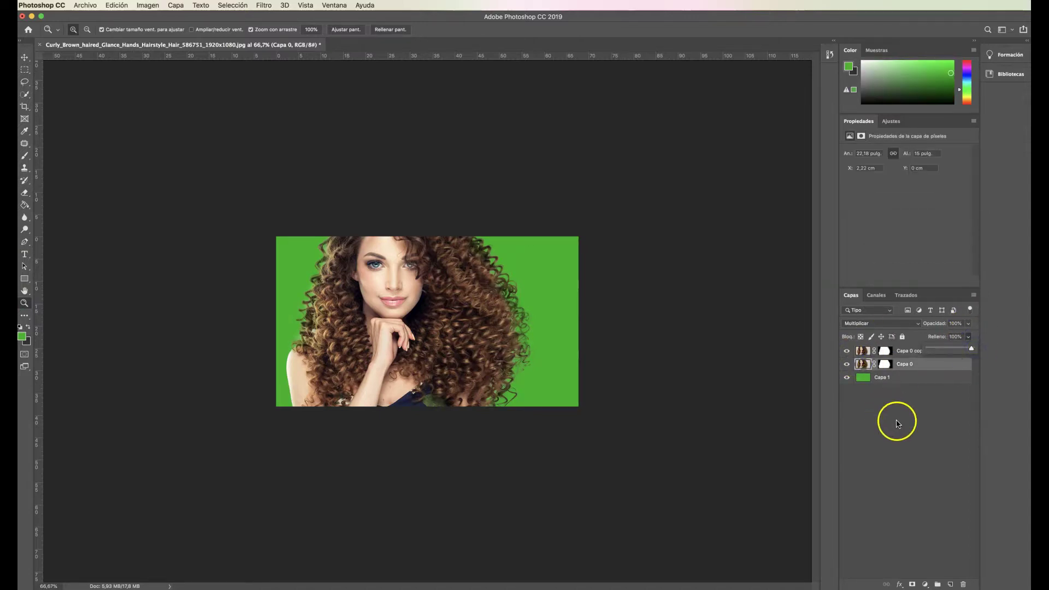